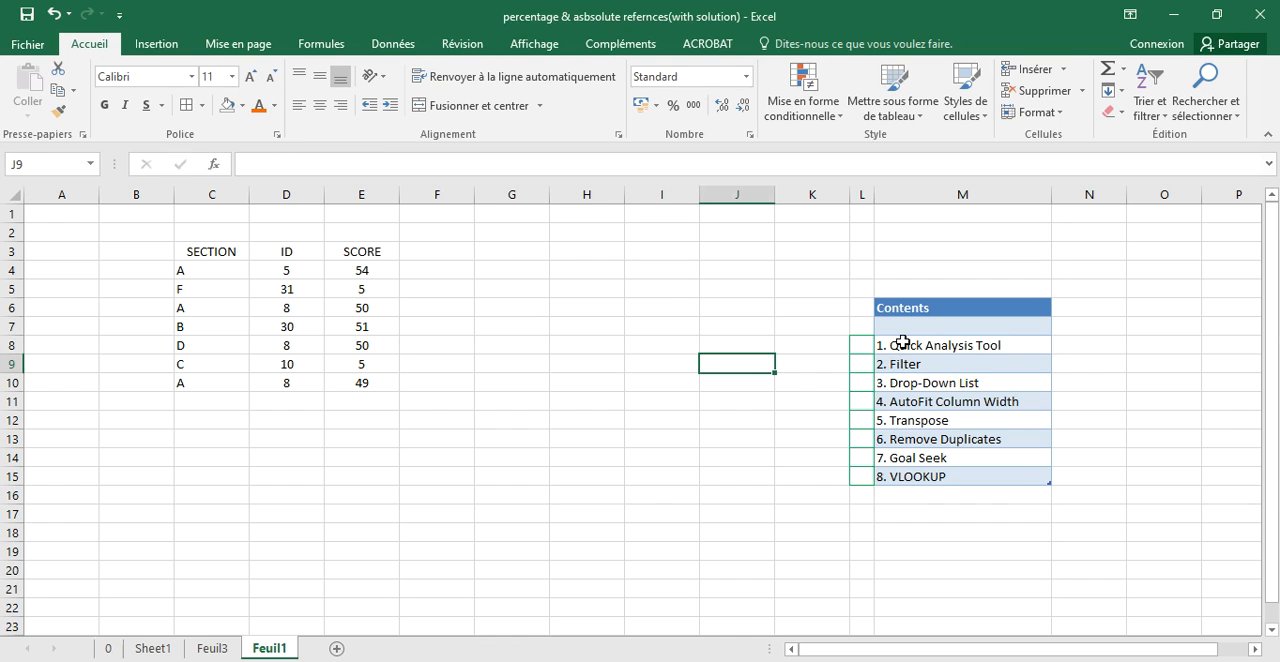
click(902, 343)
drag(902, 343, 913, 474)
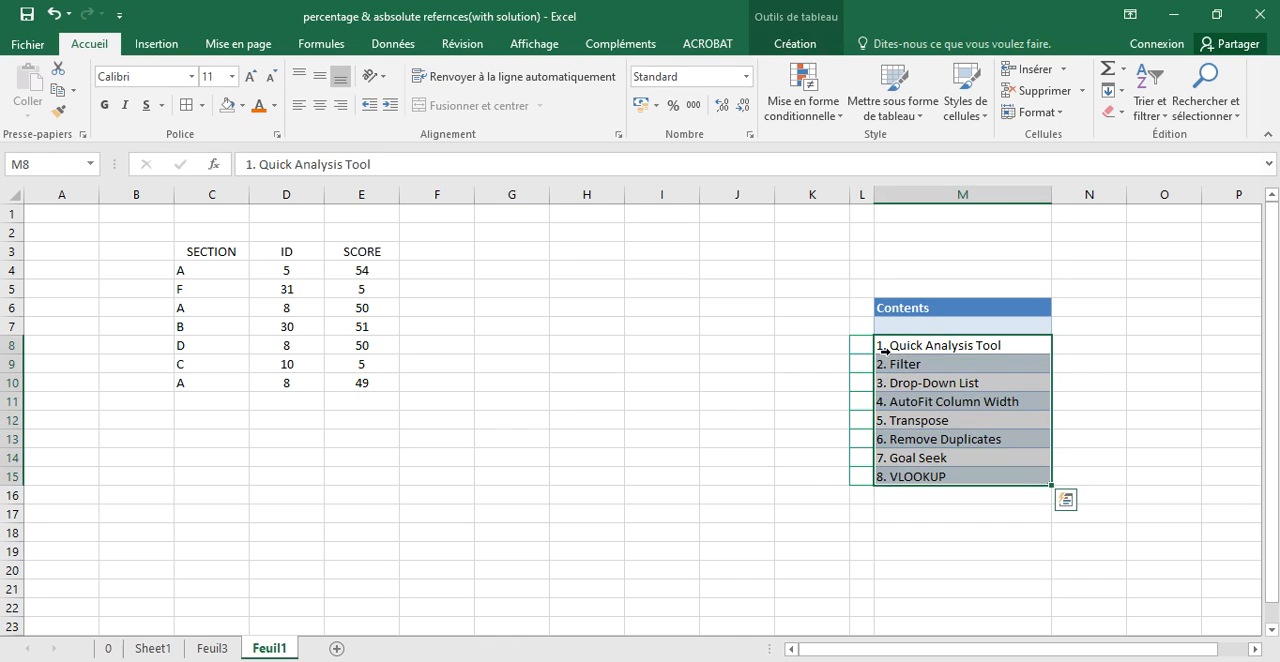
click(778, 346)
drag(903, 346, 910, 421)
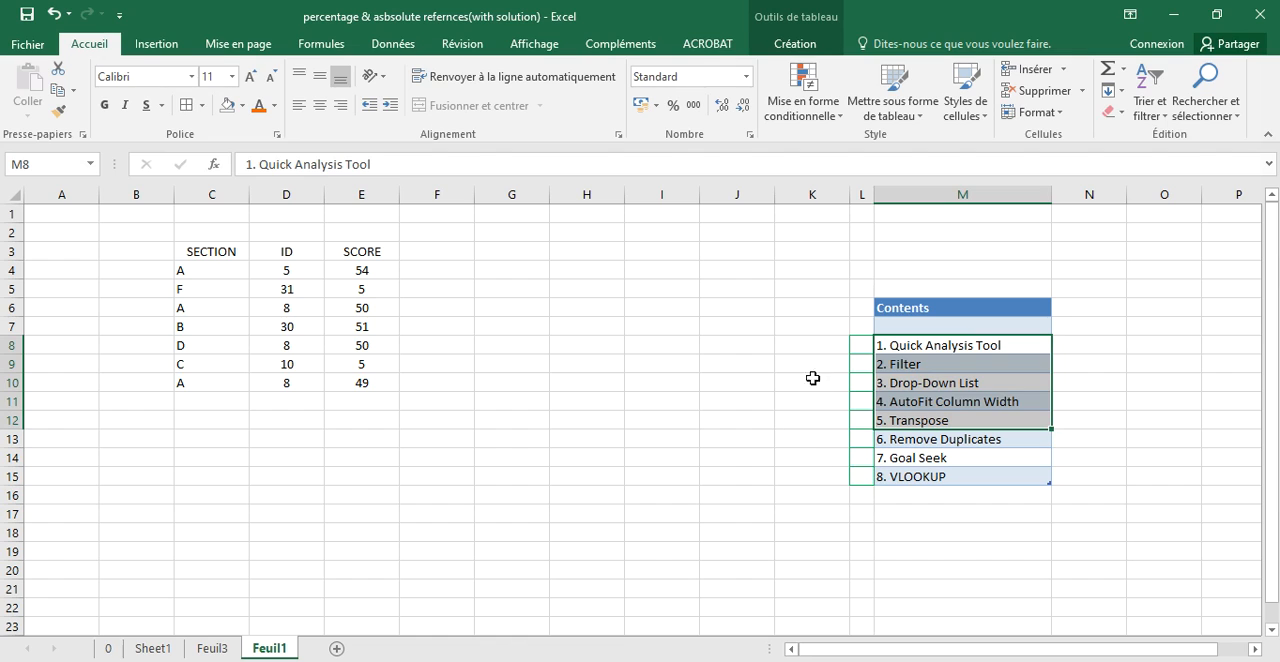
click(812, 347)
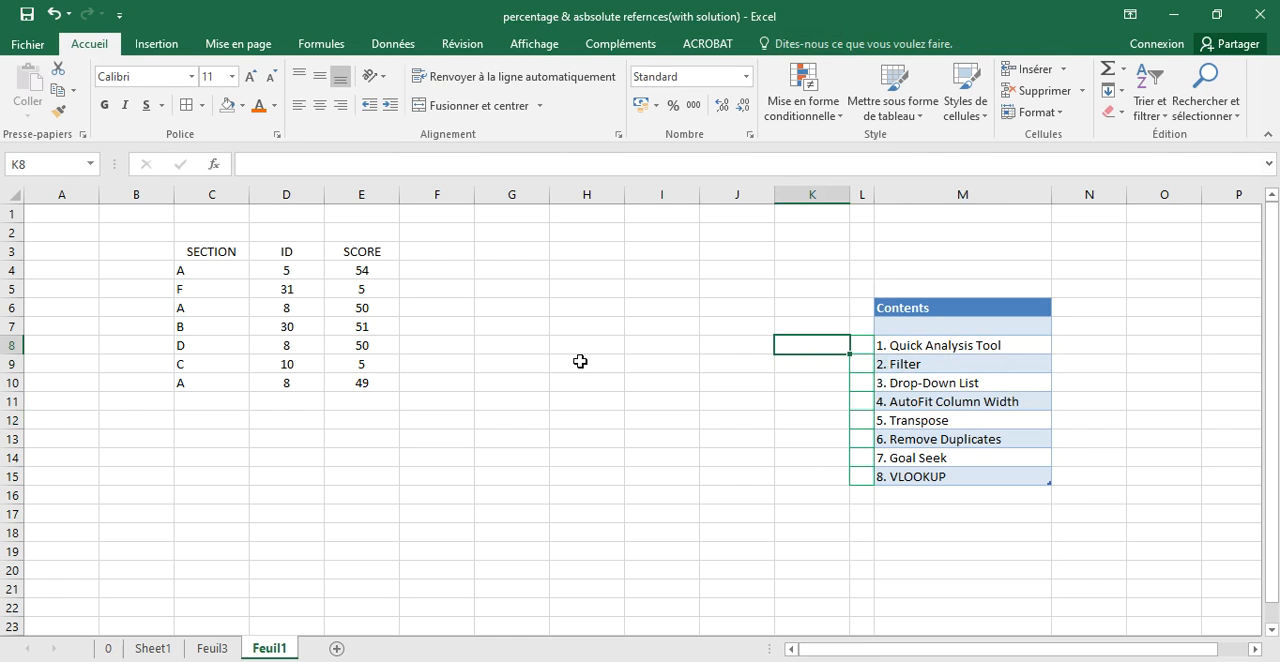
- Apply data bars to the SECTION, ID and SCORE table in C3:E10 using Quick Analysis
drag(214, 259, 346, 381)
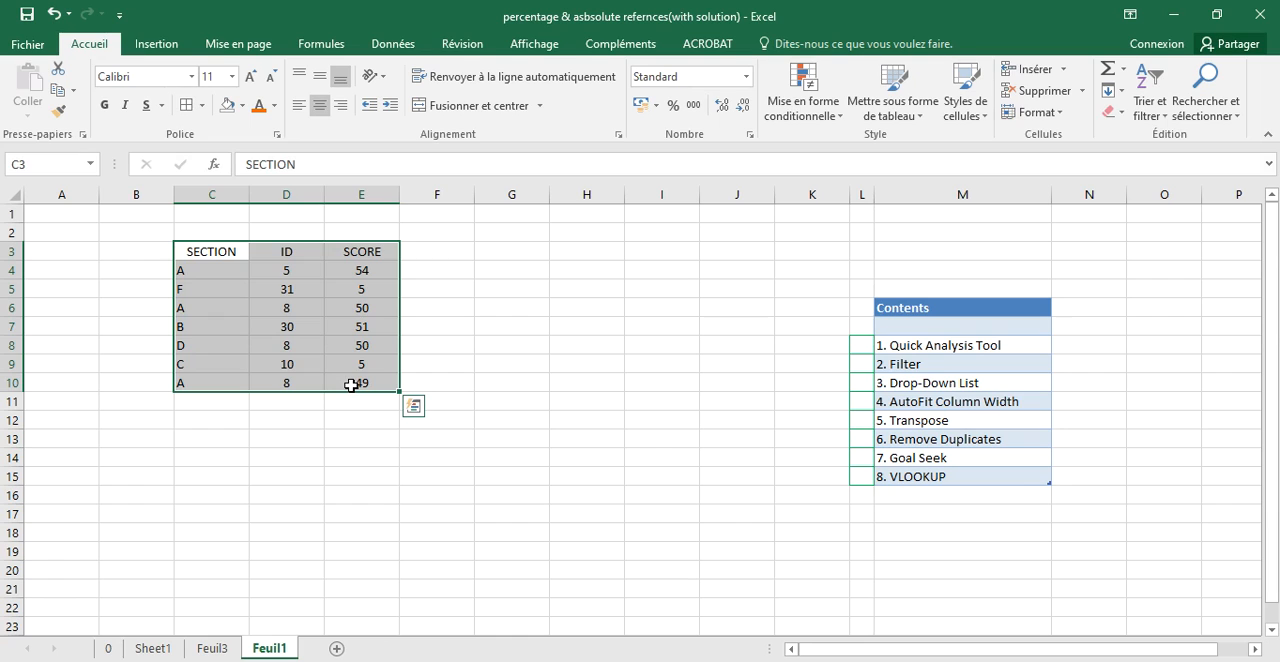
click(414, 410)
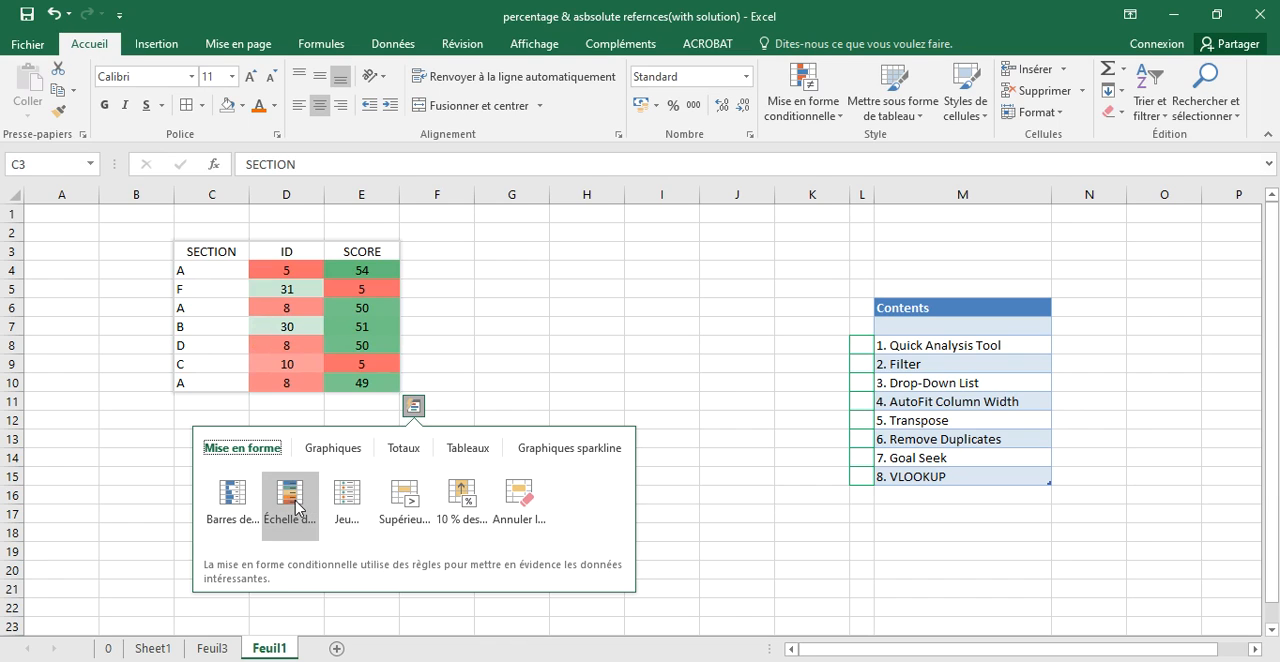
click(238, 512)
drag(286, 270, 361, 383)
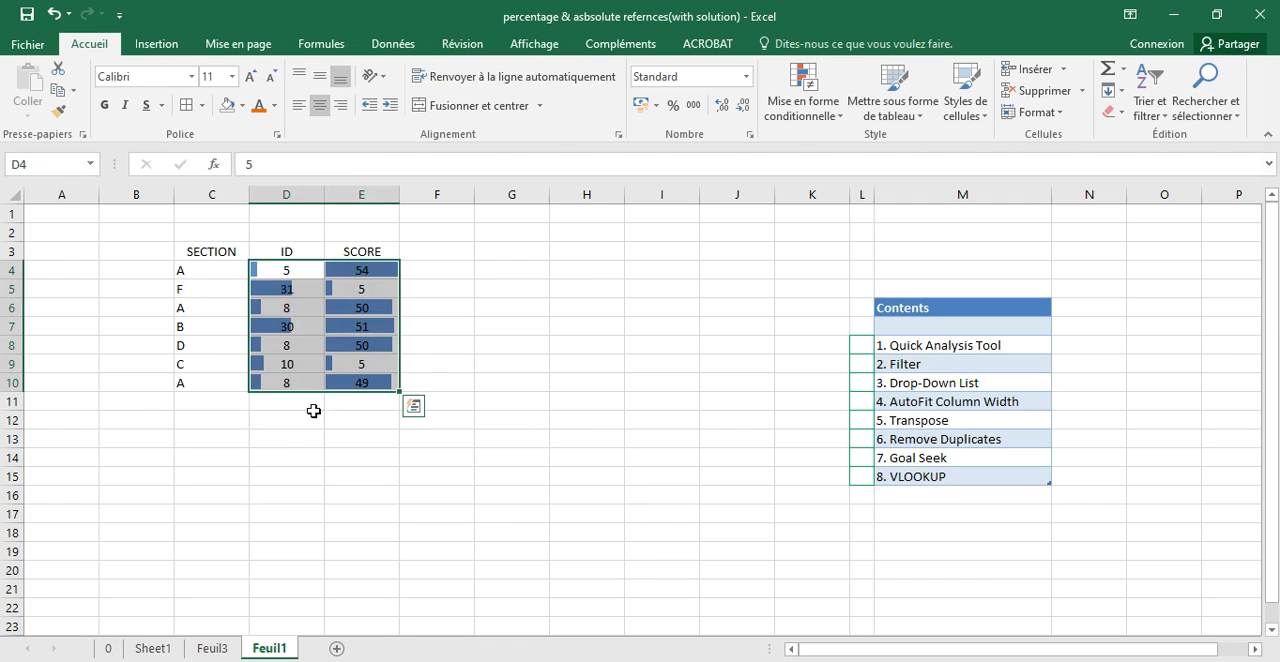
- Set the score in E10 to 100, and undo both this change and the data bars
double_click(378, 385)
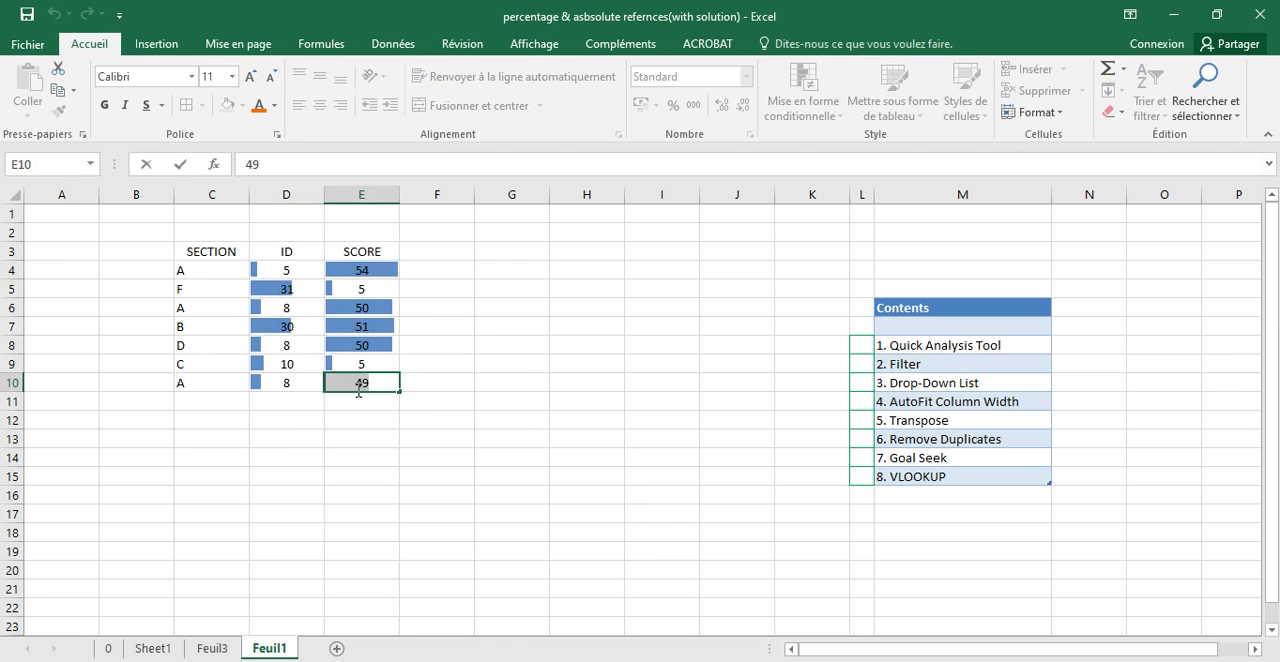
text(100)
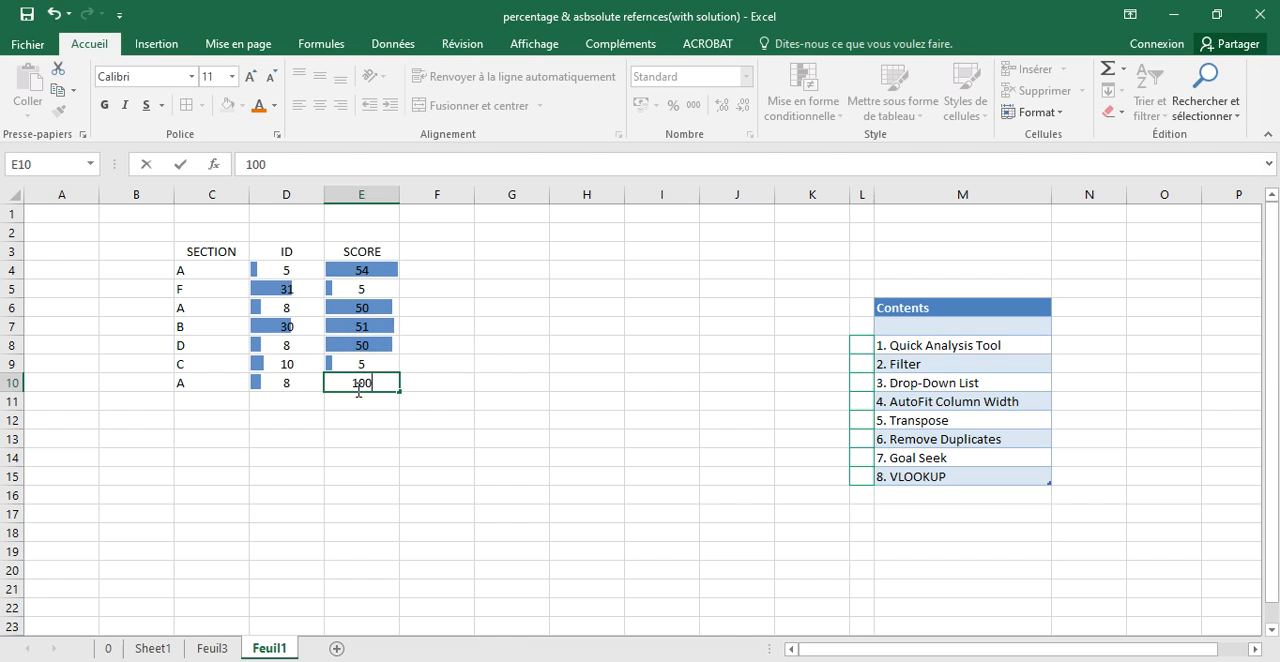
click(440, 436)
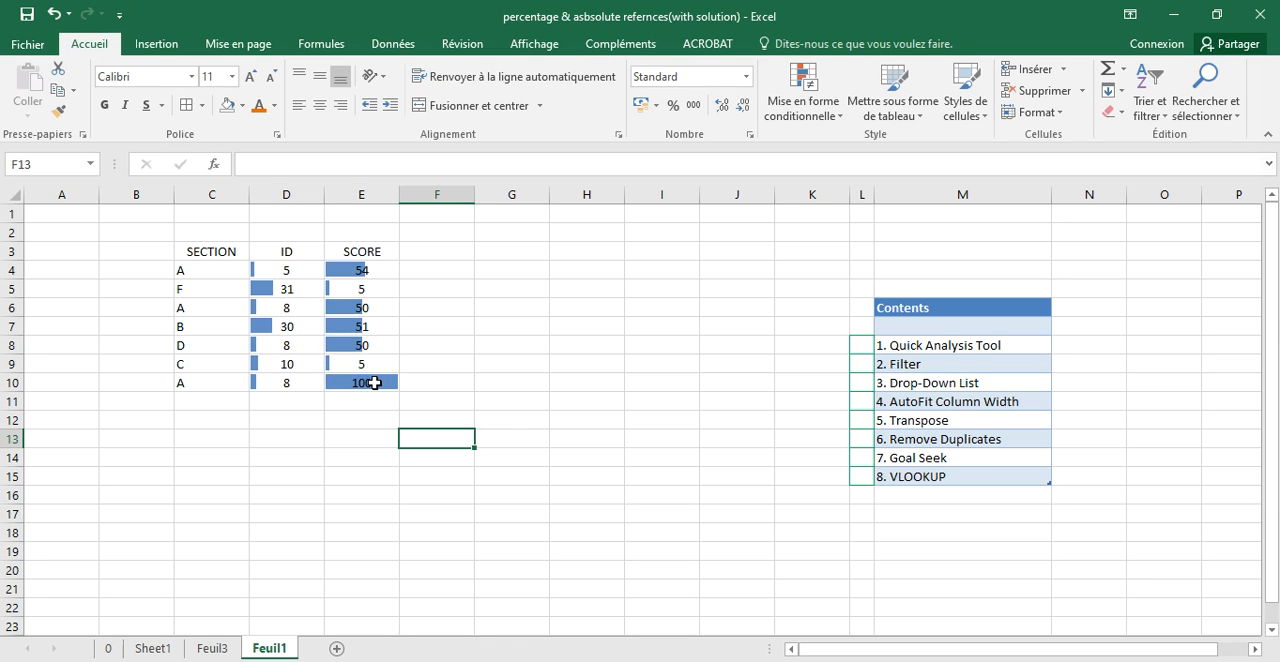
key(ctrl+z)
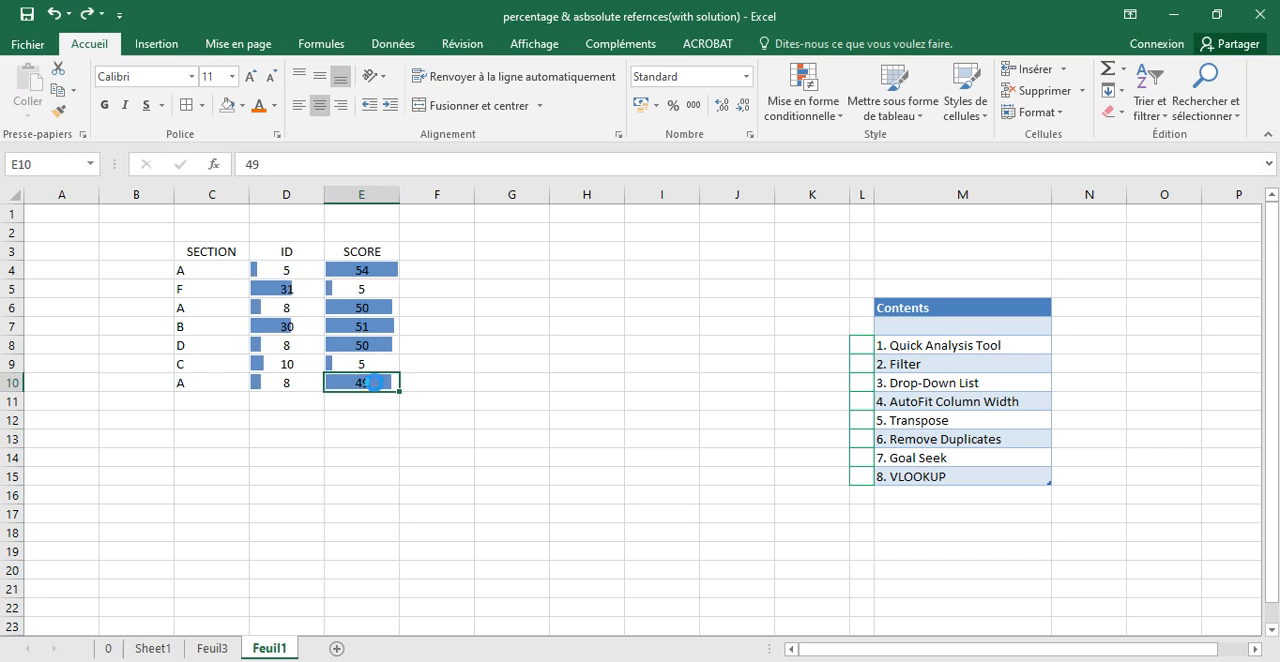
key(ctrl+z)
- Examine the Quick Analysis options for formatting, charts, totals and tables on the C3:E10 data
click(413, 405)
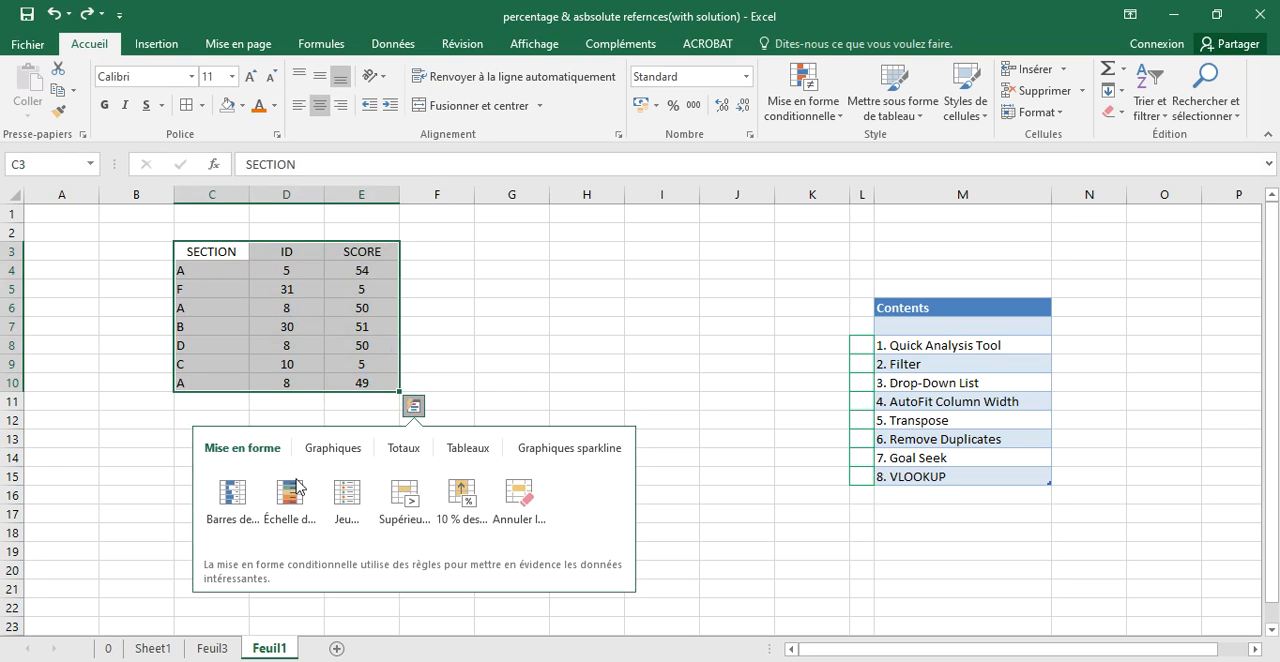
click(325, 448)
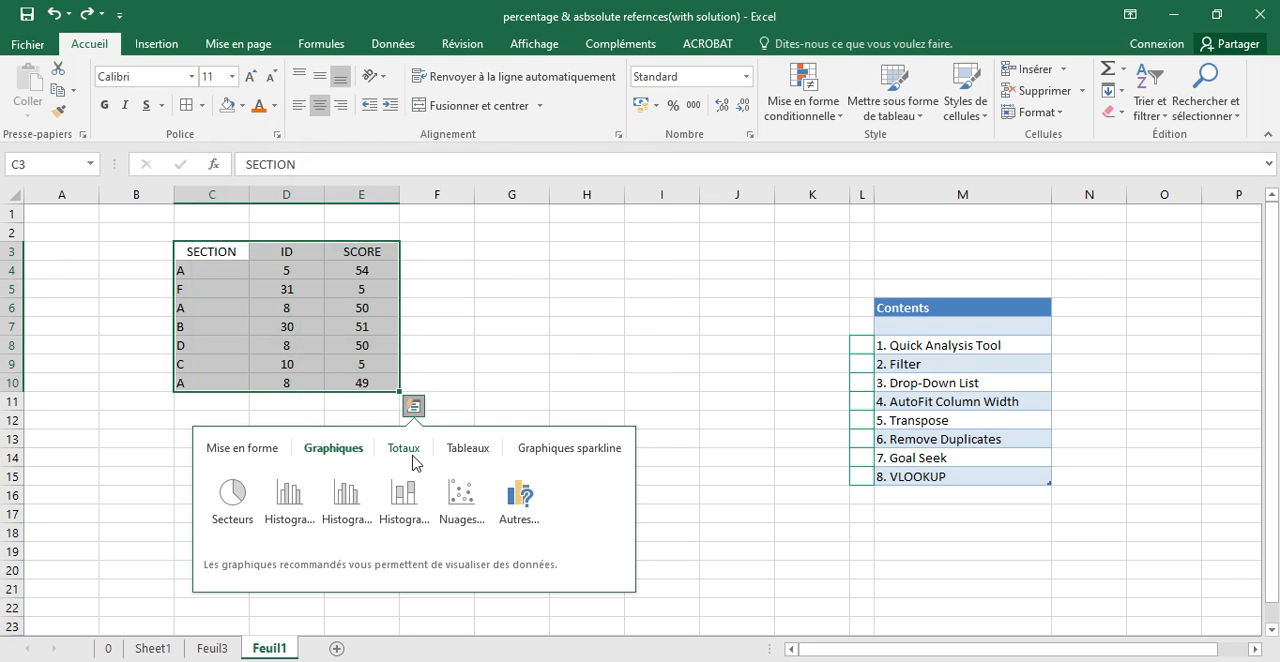
click(404, 457)
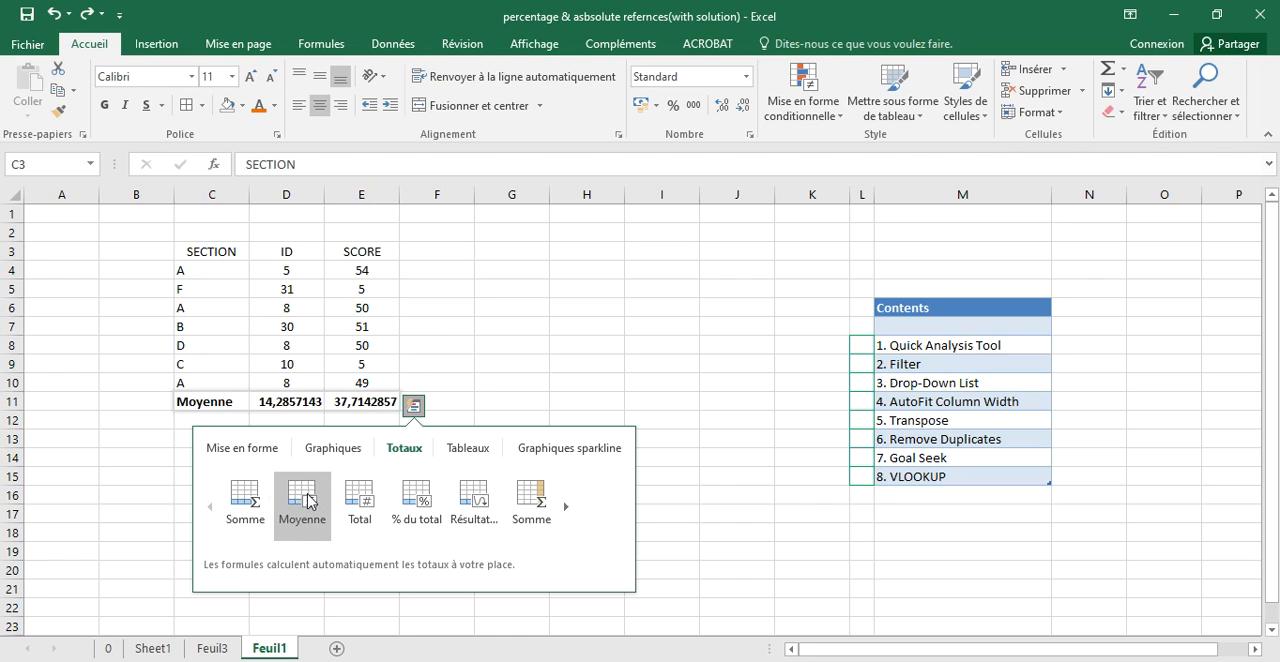
click(566, 510)
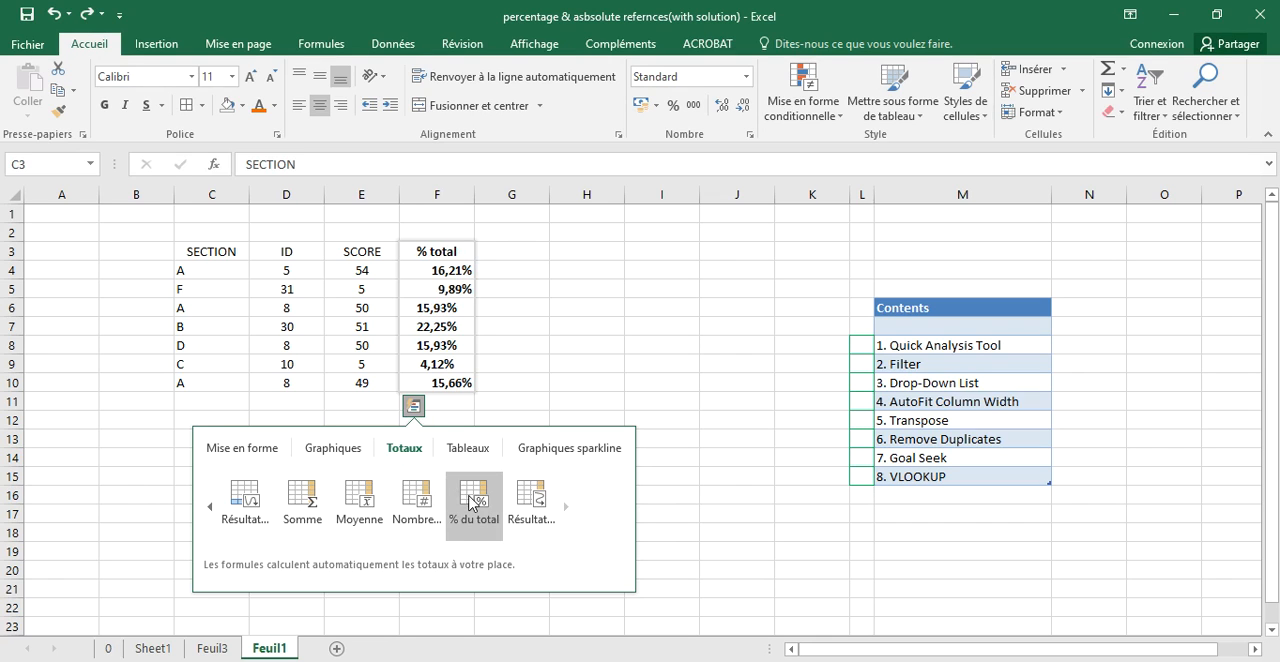
click(463, 452)
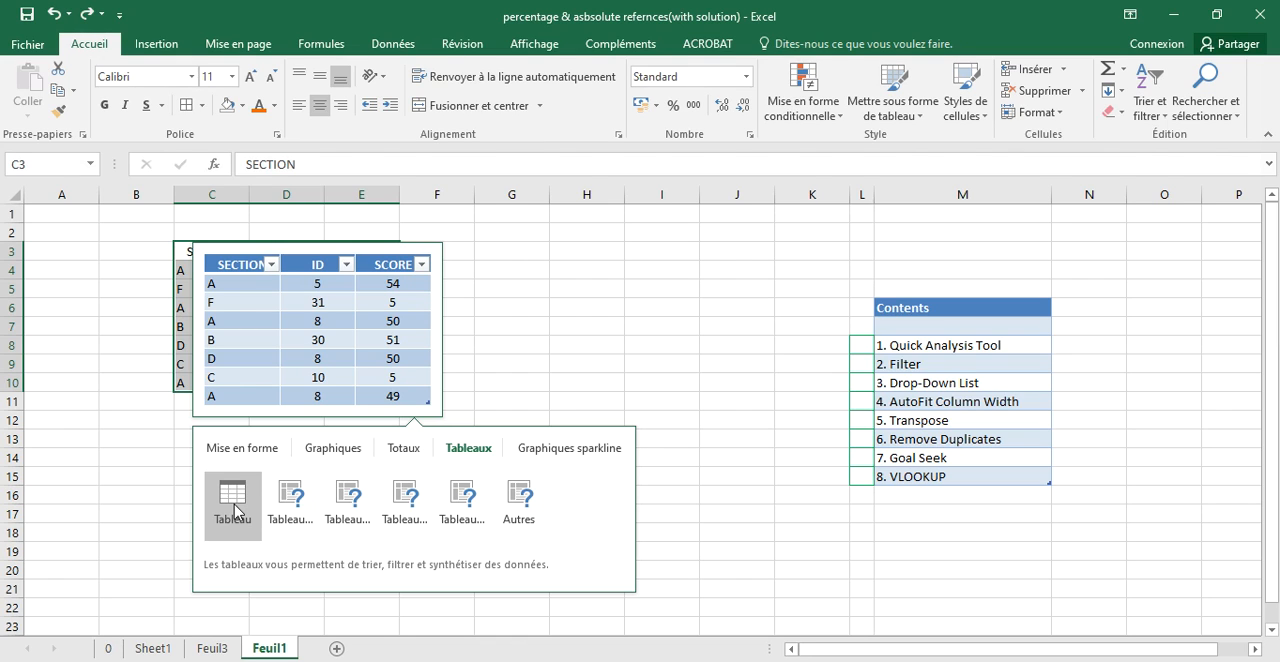
- Insert line sparklines in F4:F10 for the table rows using Quick Analysis
click(536, 456)
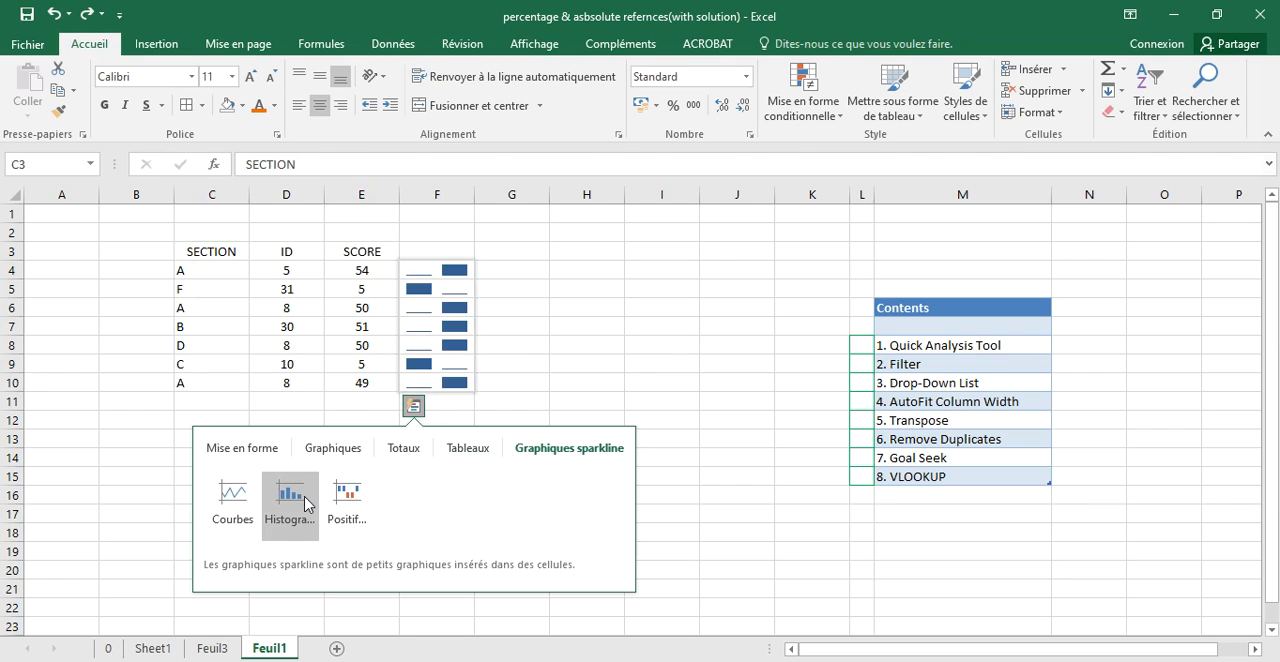
click(241, 502)
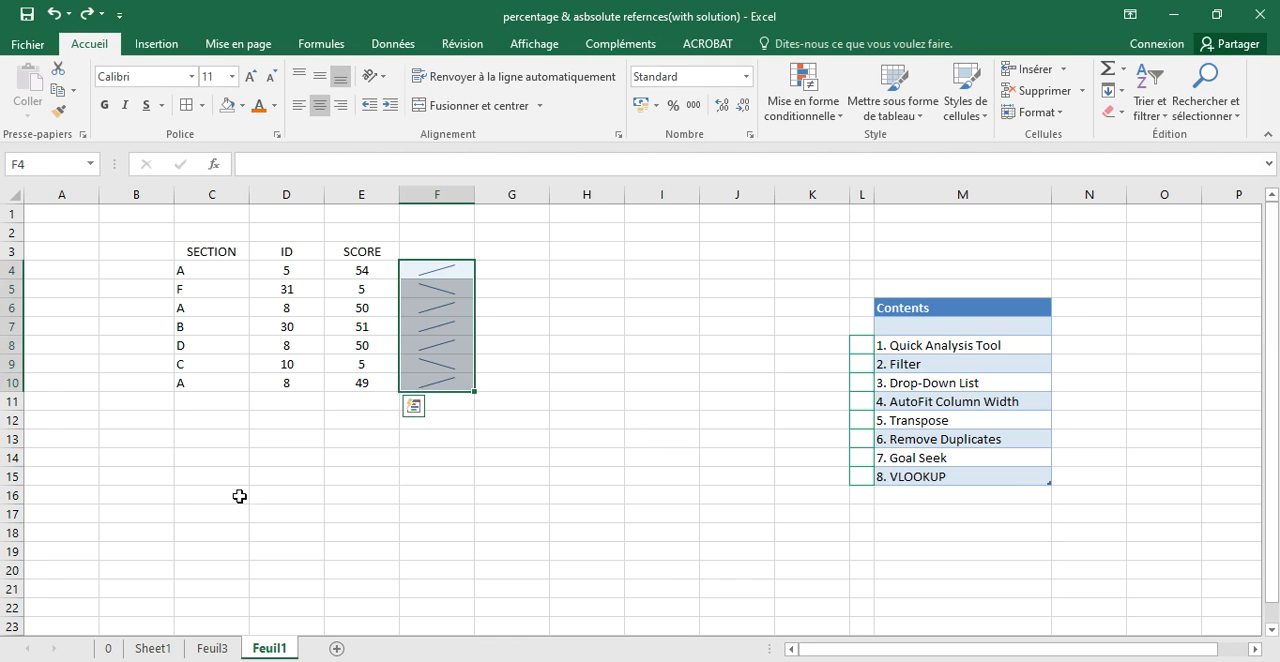
click(428, 418)
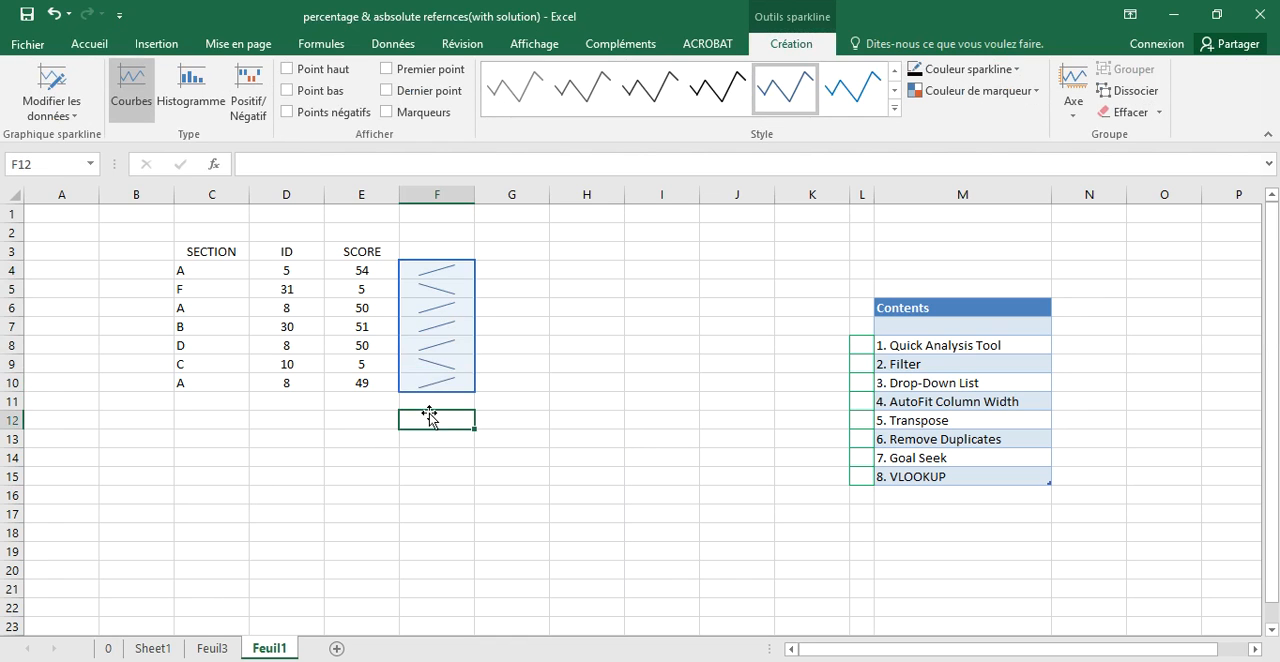
- Set the score in E10 to 2
double_click(371, 385)
double_click(360, 385)
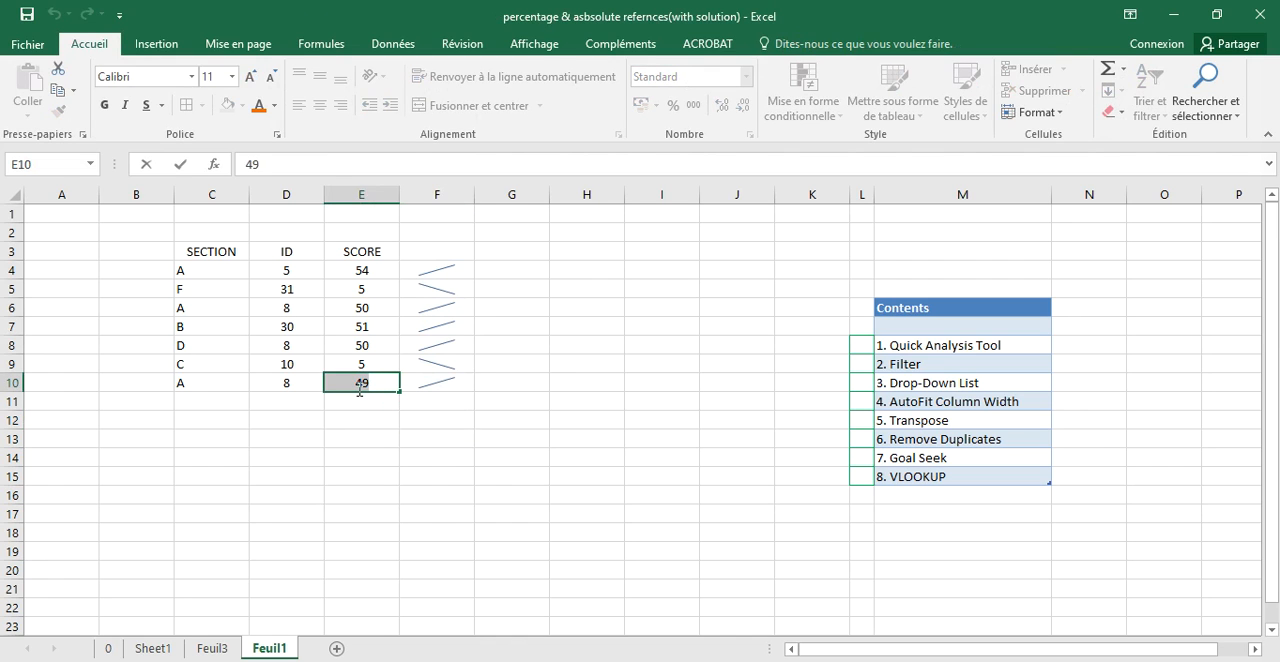
click(420, 414)
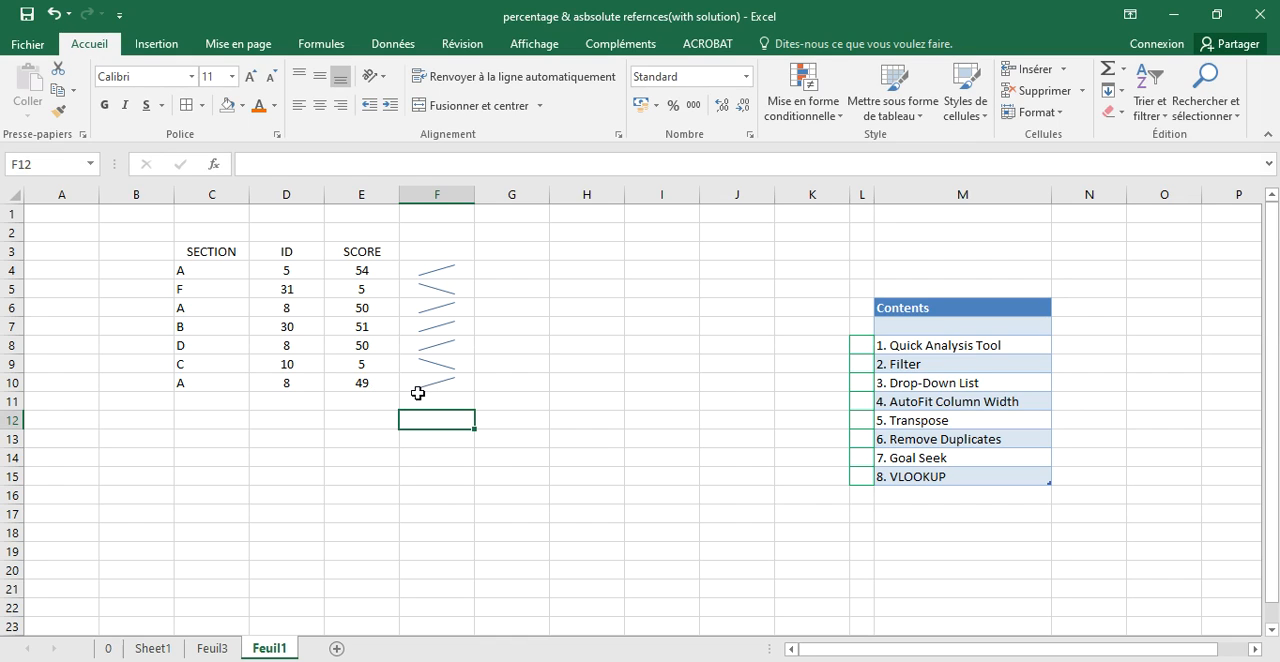
click(360, 383)
double_click(360, 383)
double_click(358, 384)
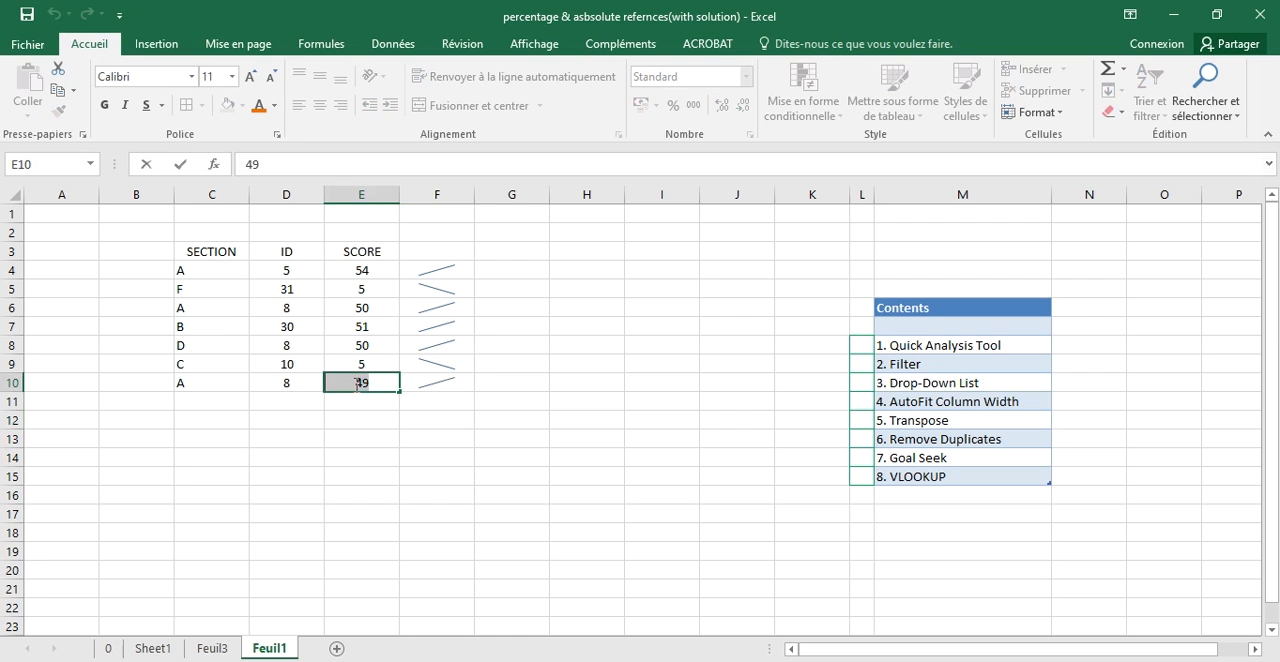
text(2)
click(381, 427)
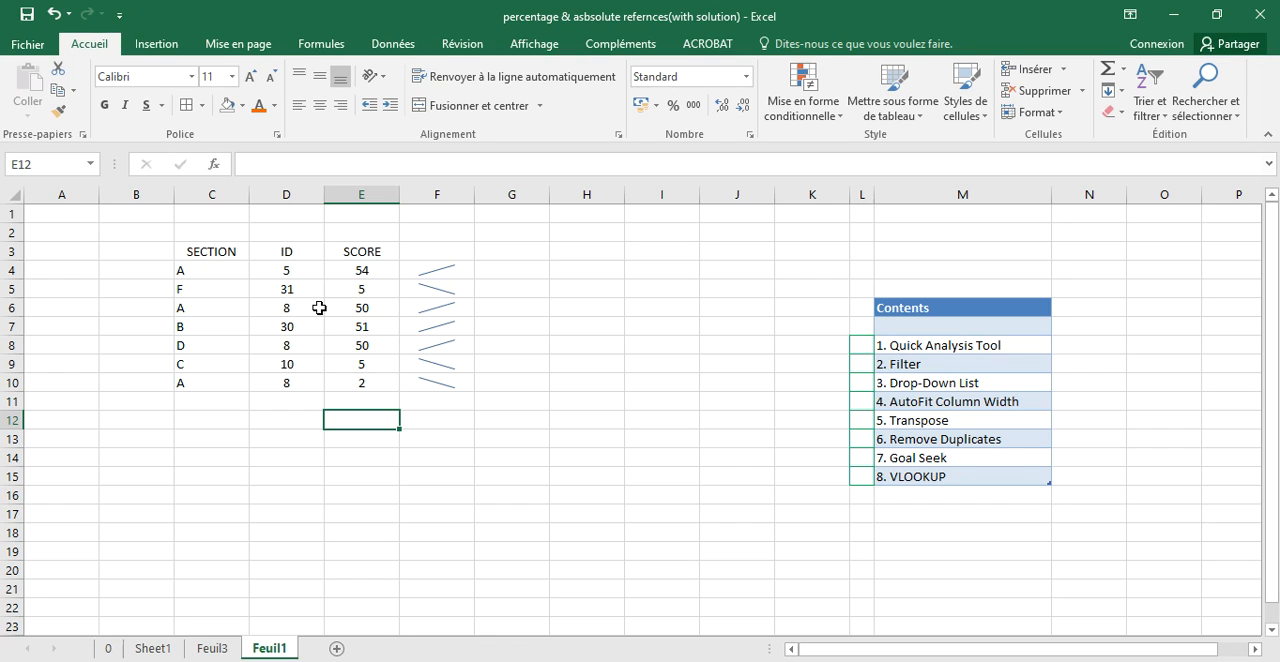
- Undo the last score change and the insertion of the sparklines
key(ctrl+z)
key(ctrl+z)
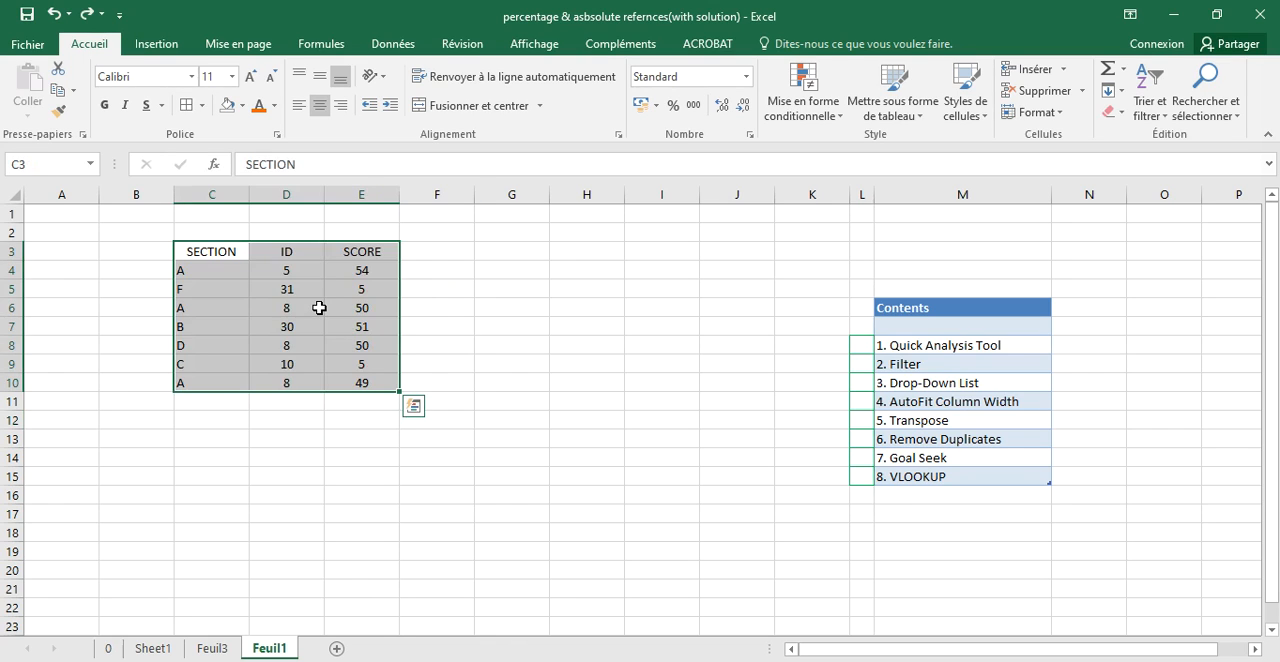
click(478, 382)
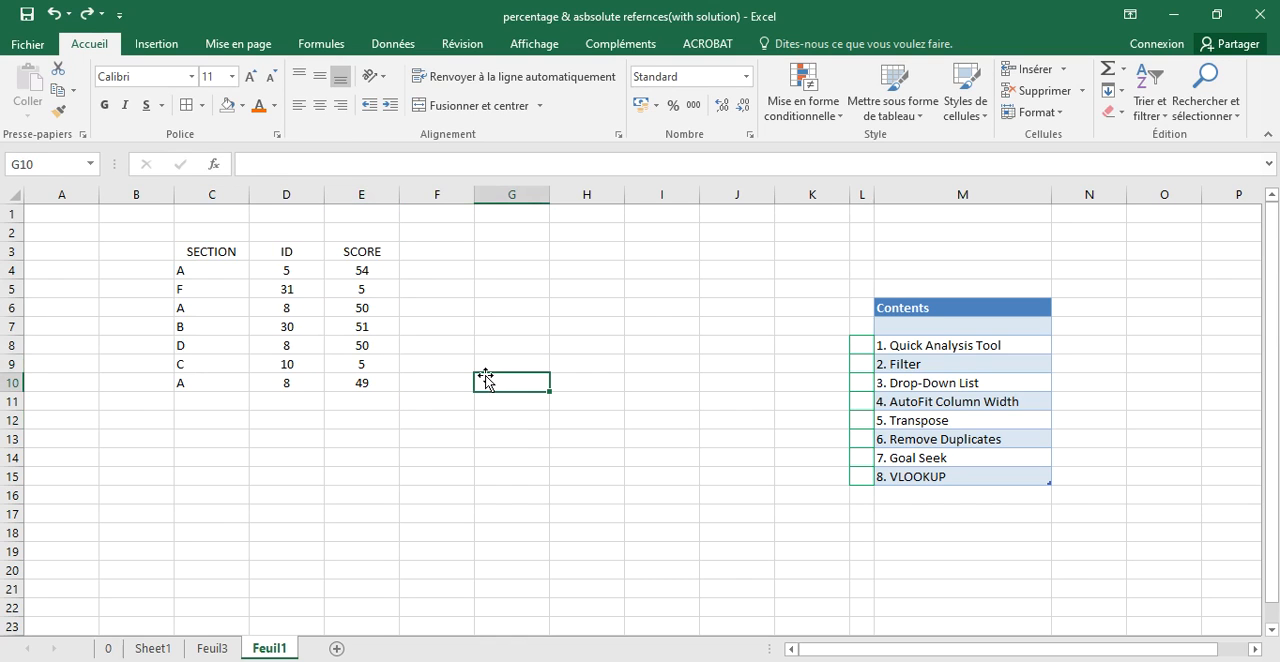
- Fill cell L8, beside the Quick Analysis Tool entry in the contents list, with standard green
click(858, 347)
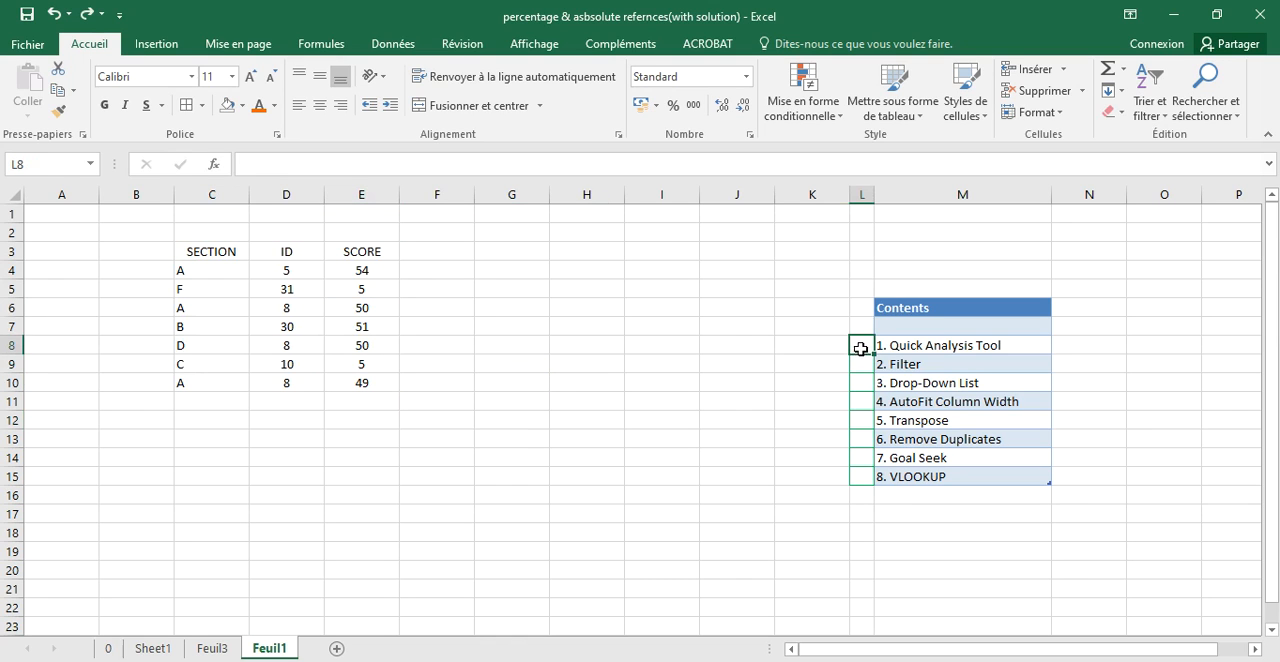
click(242, 112)
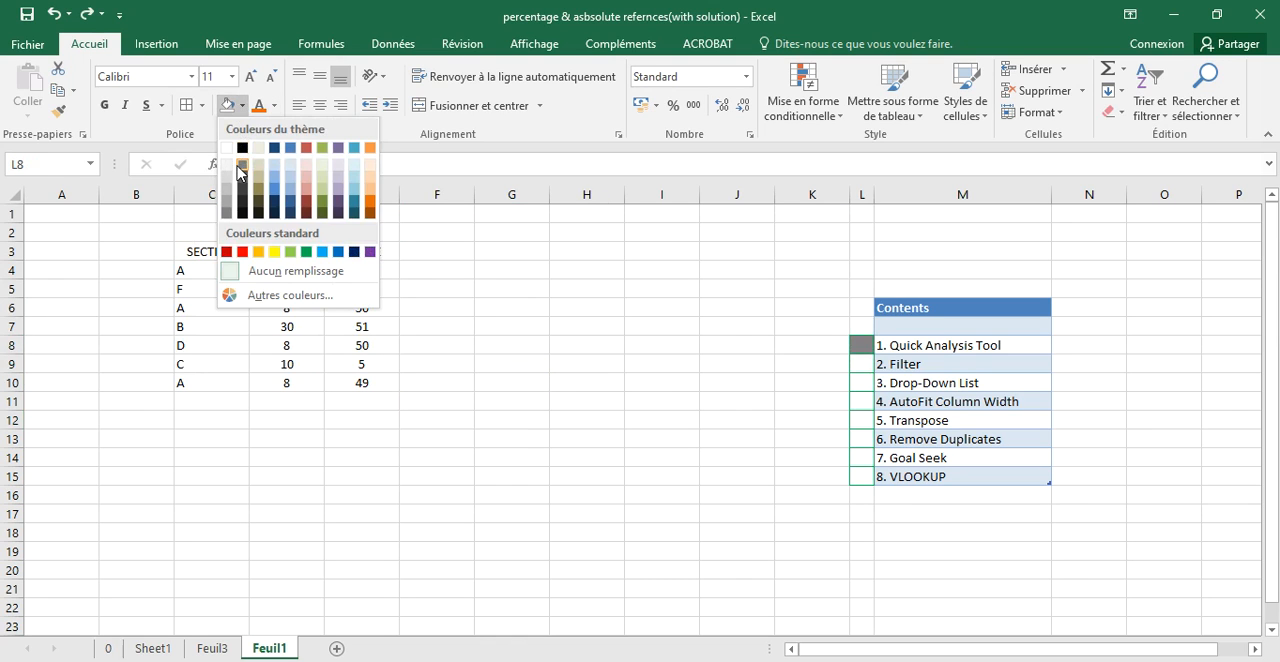
click(306, 252)
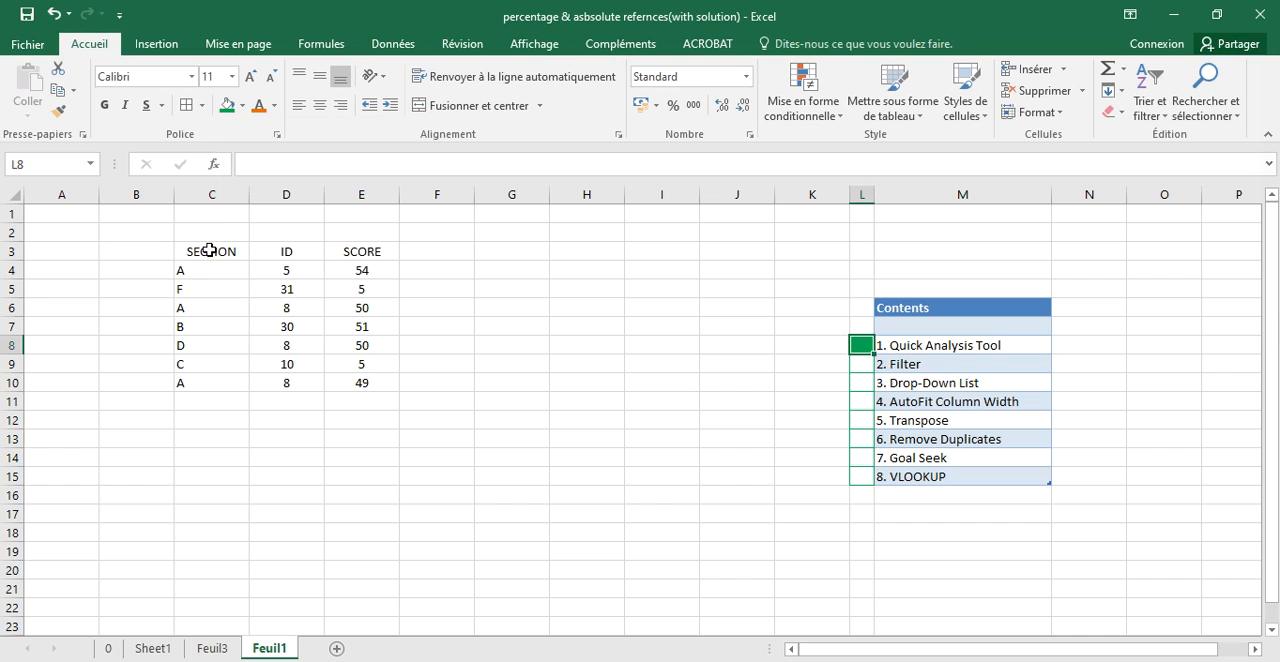
- Add filters to the headers of the C3:E10 table and sort it by SECTION from A to Z
drag(205, 251, 349, 381)
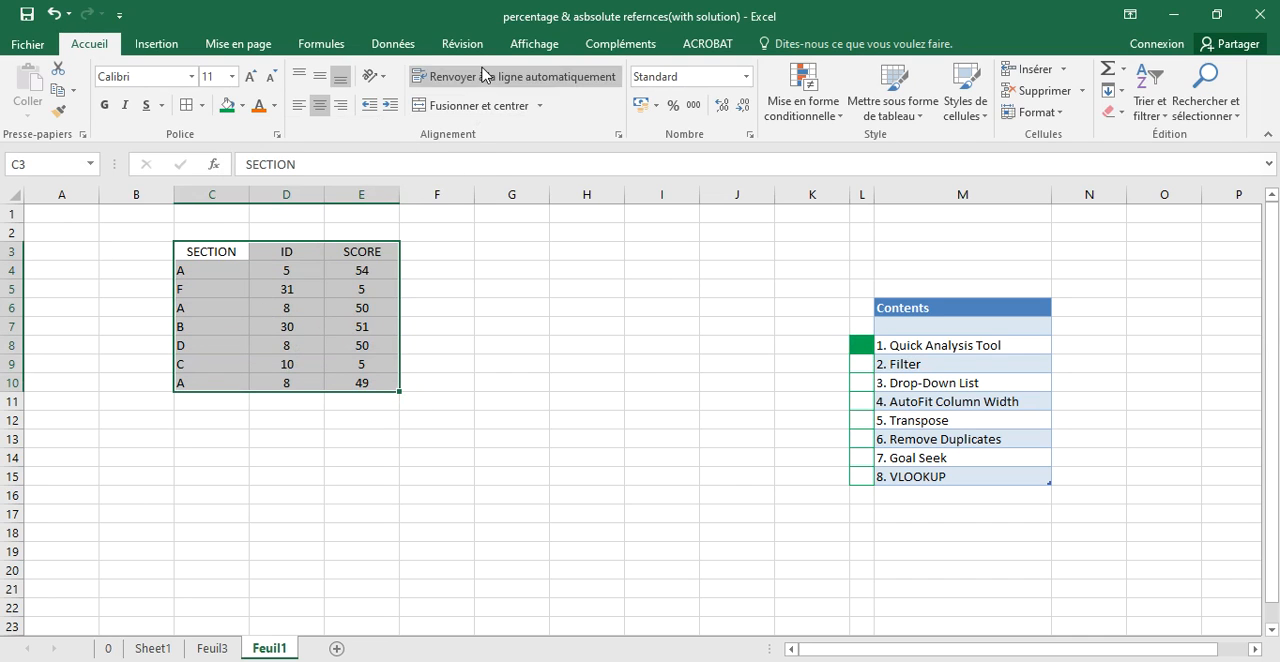
click(405, 45)
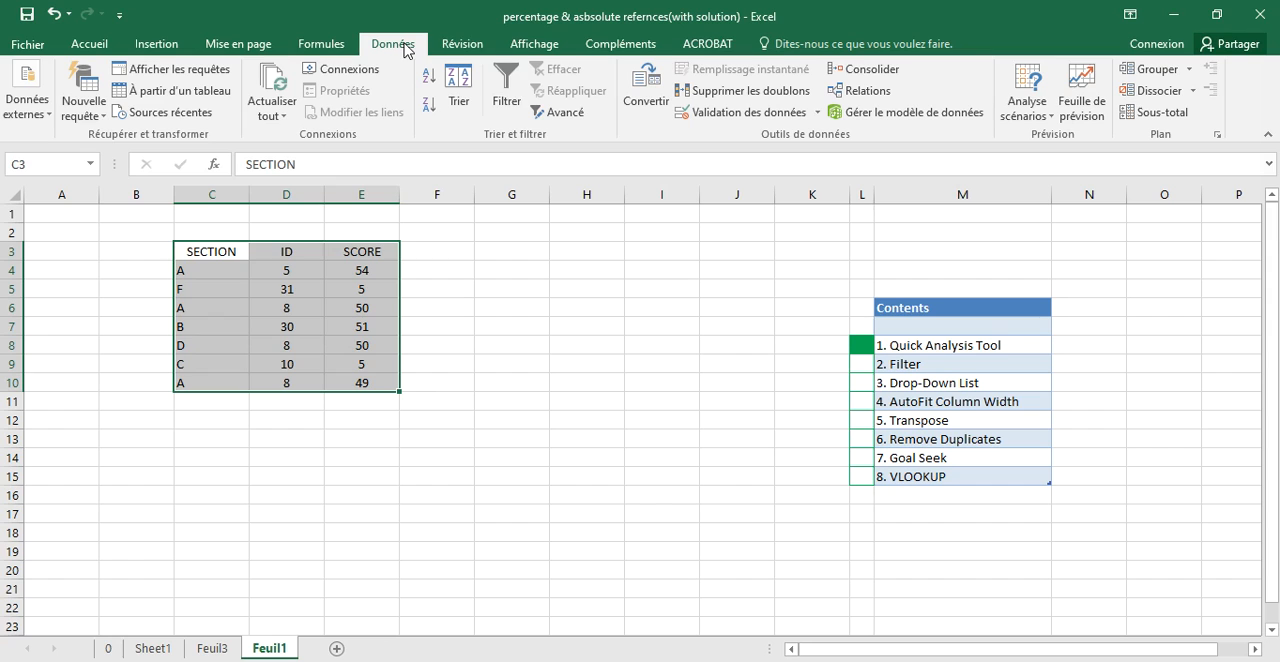
click(510, 107)
click(411, 303)
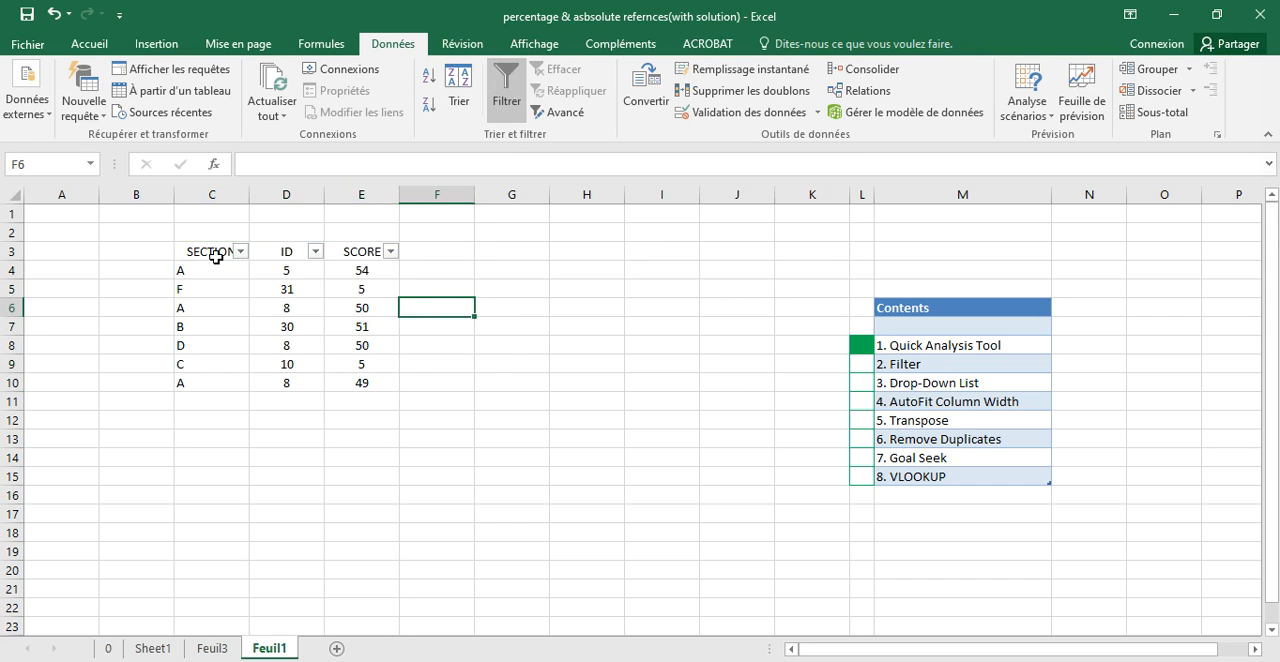
click(241, 252)
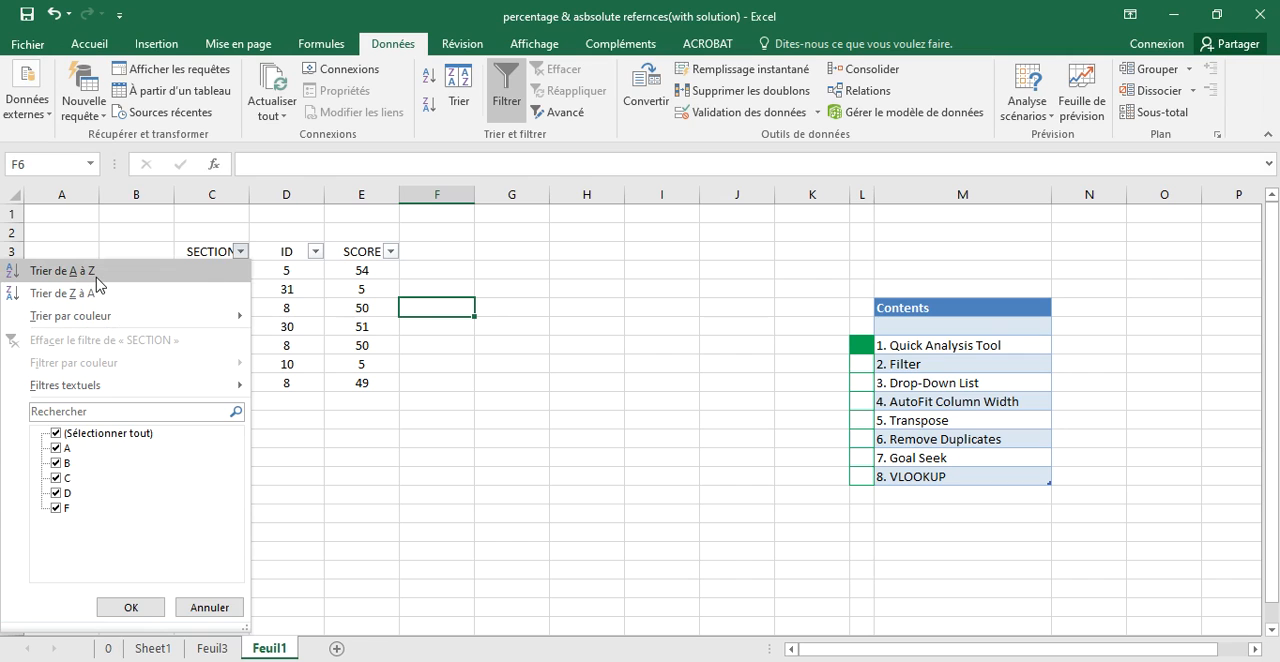
click(62, 271)
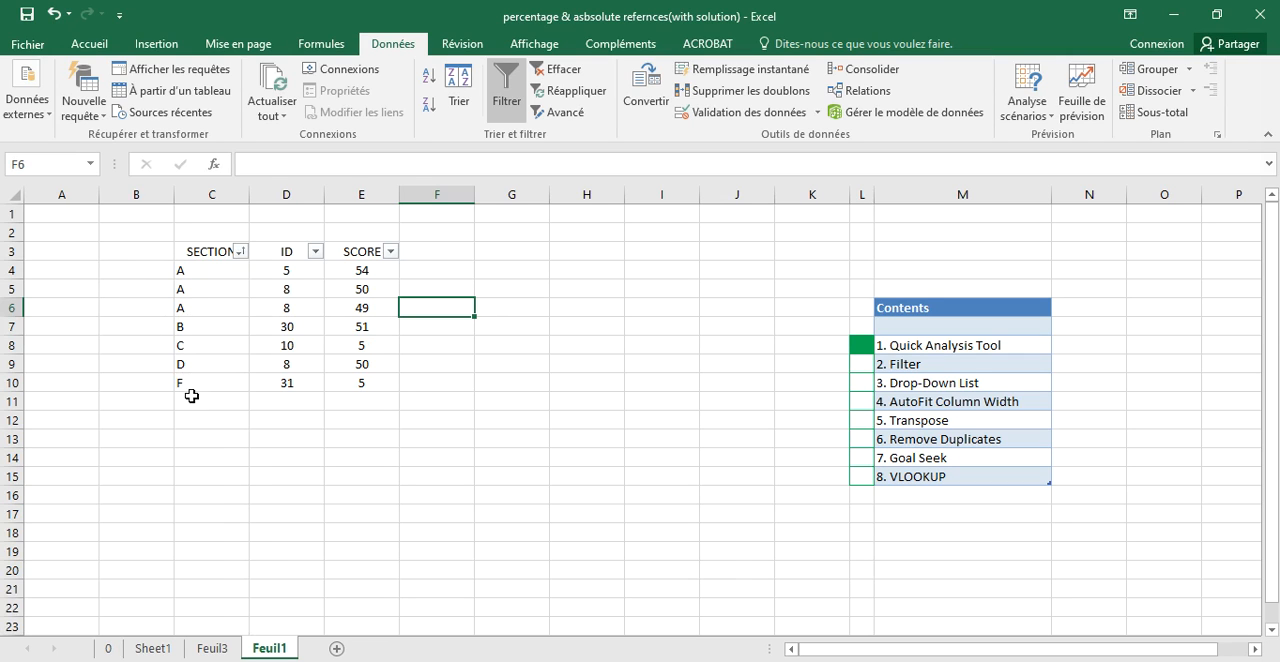
click(241, 252)
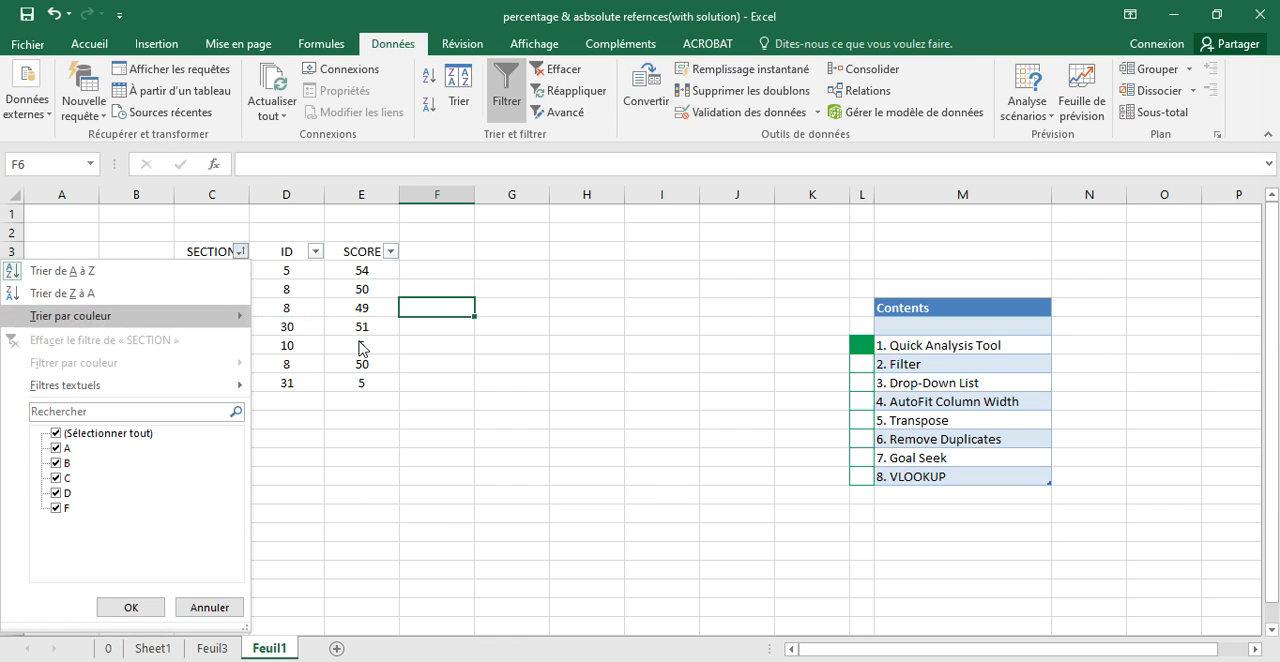
click(56, 478)
click(209, 607)
click(326, 437)
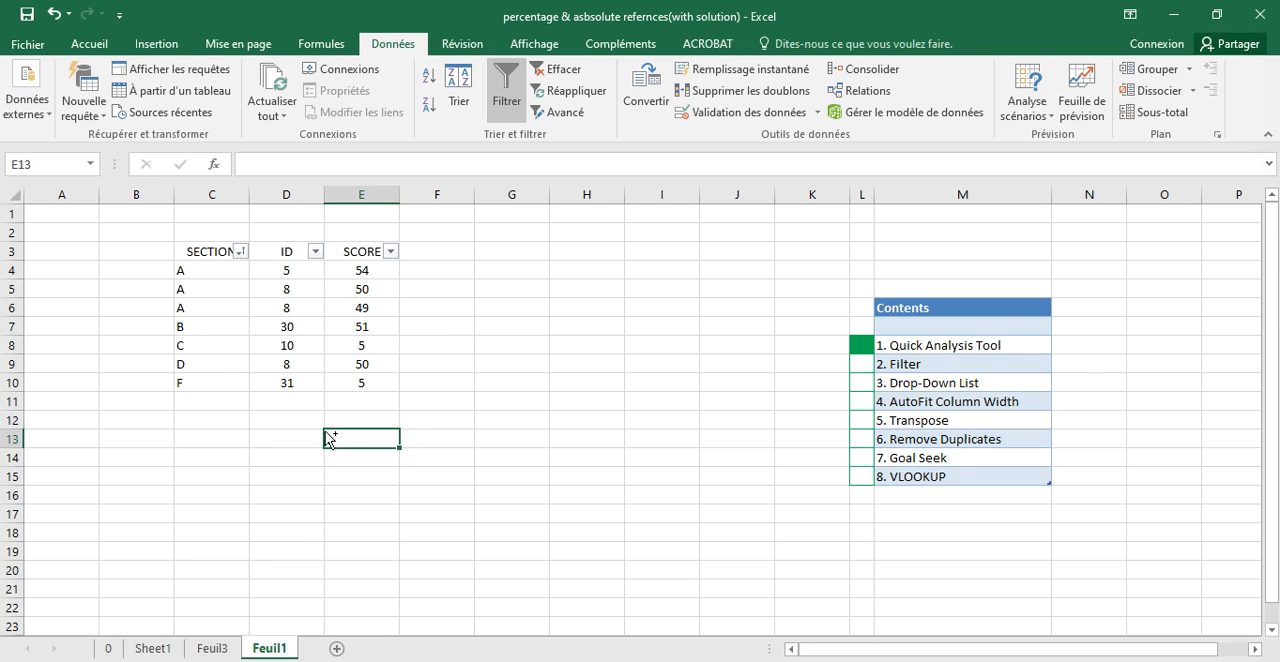
- Undo the SECTION sort and the filters added to the C3:E10 table headers
key(ctrl+z)
key(ctrl+z)
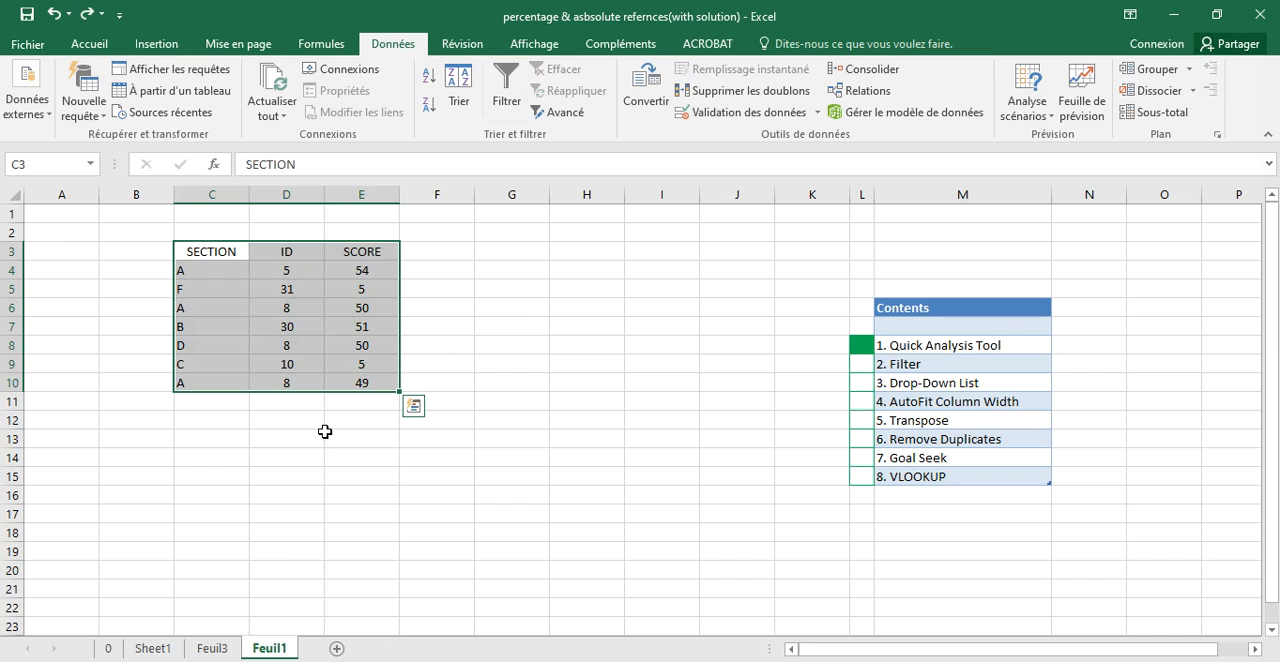
- Fill cell L9, beside the Filter entry in the contents list, with green
click(866, 367)
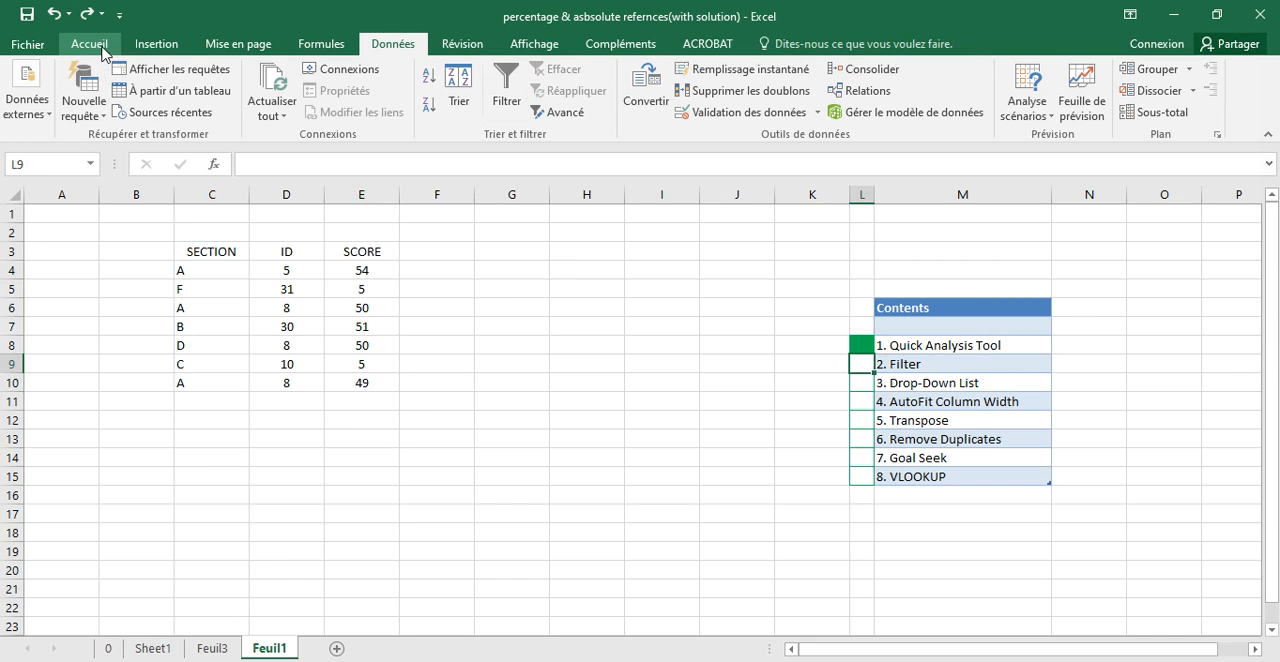
click(89, 44)
click(226, 108)
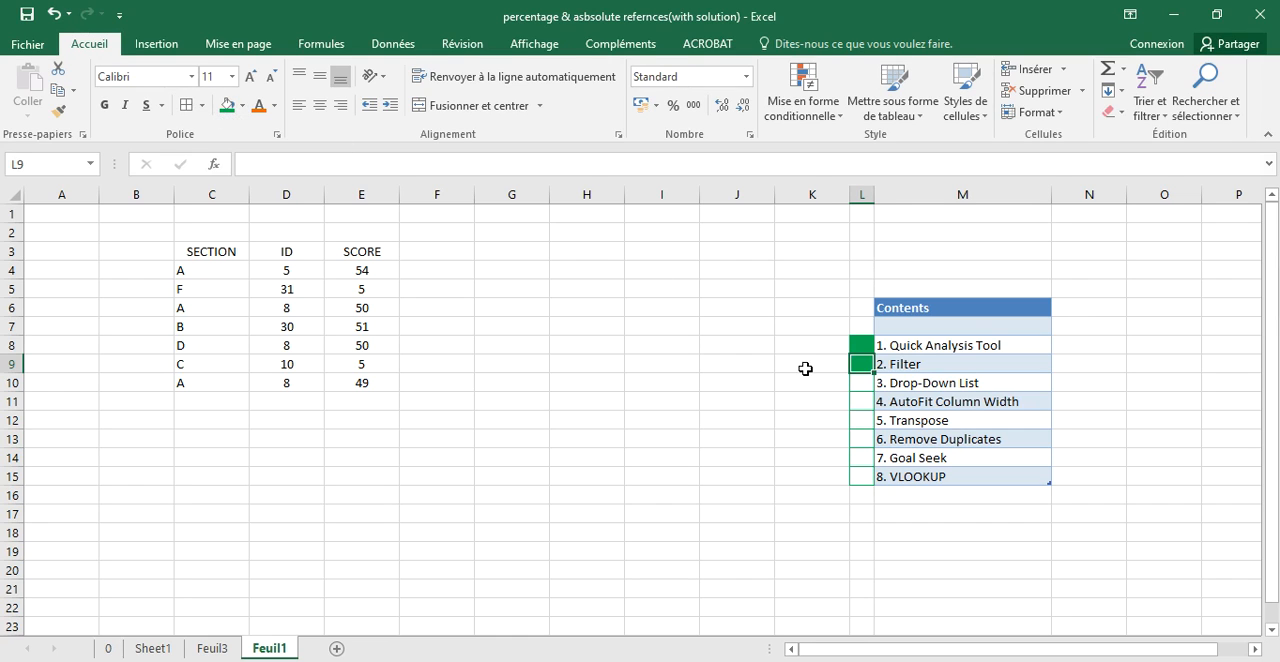
- Enter the list values 52, 58, 31, 100 and 25 in cells H5 to H9
click(860, 384)
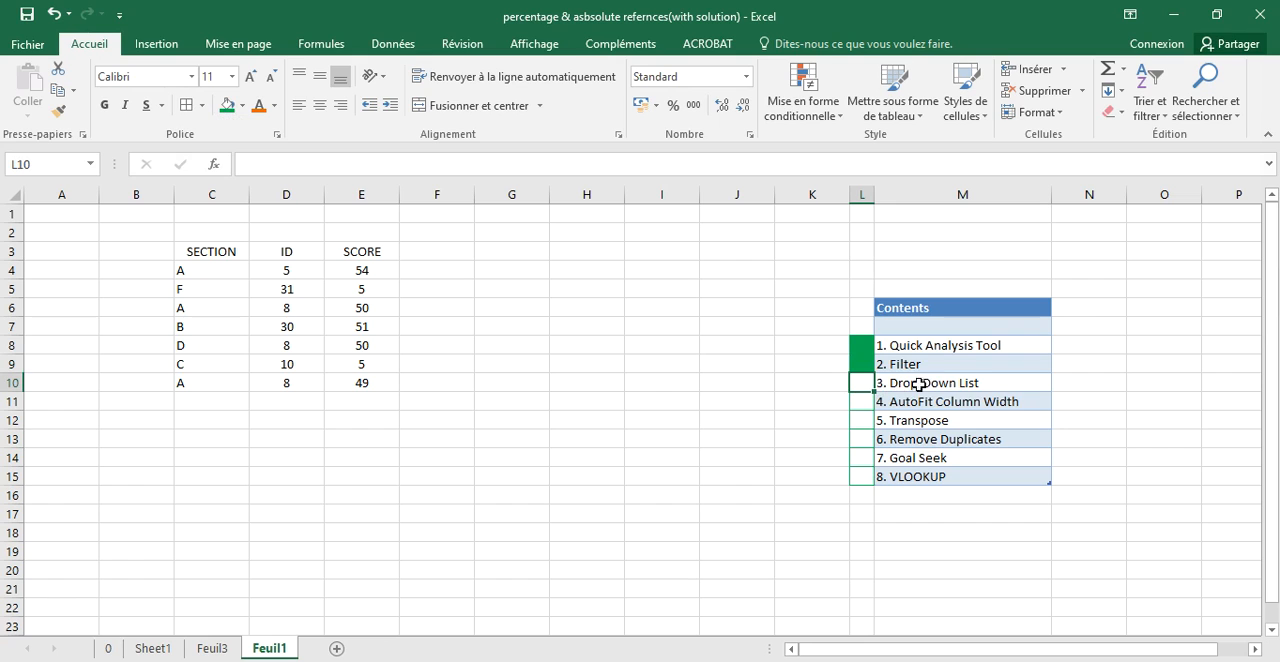
click(376, 271)
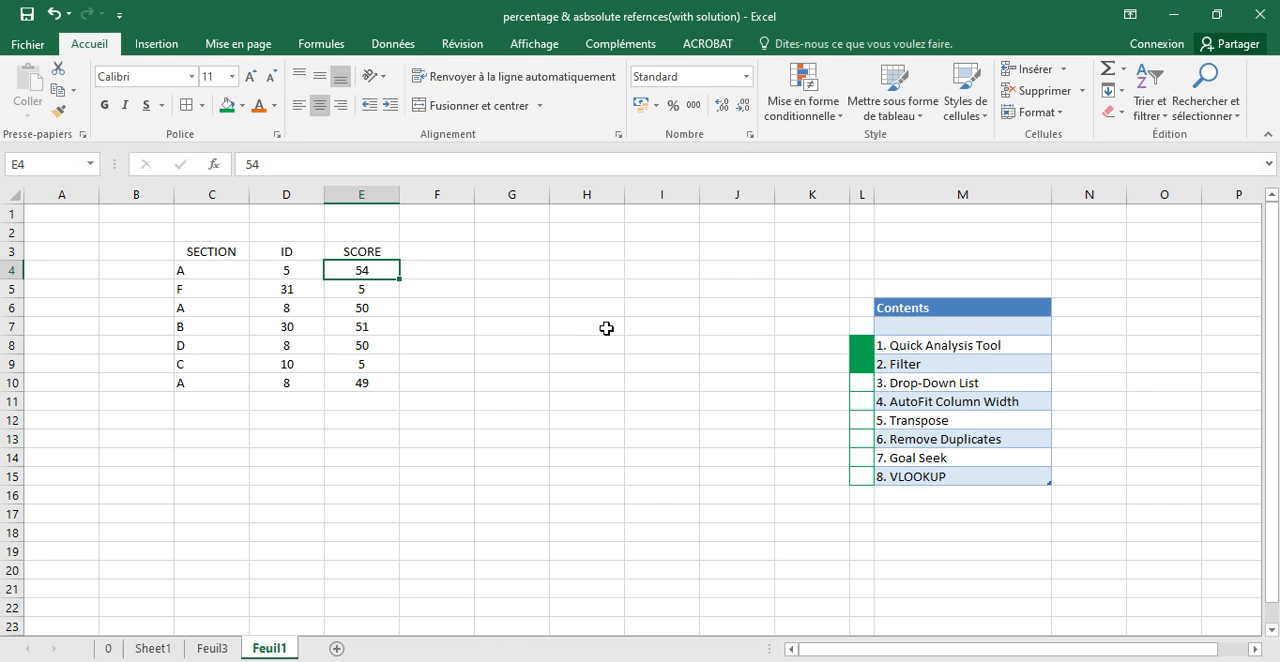
double_click(591, 287)
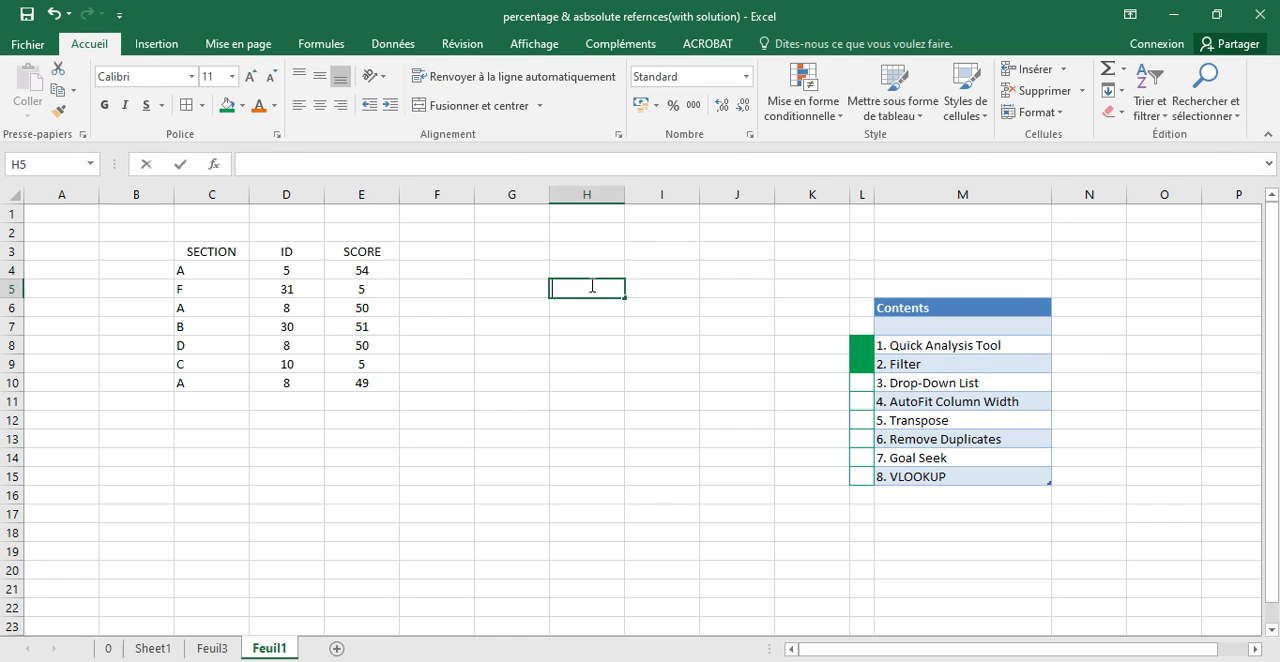
text(52)
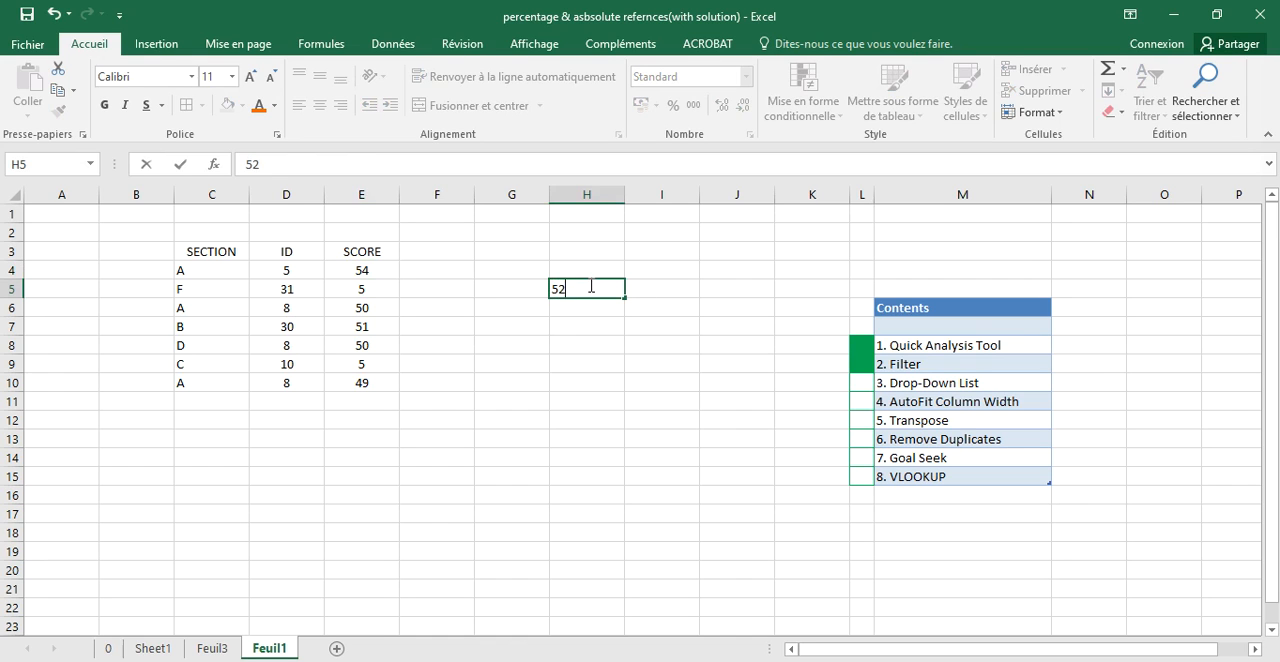
key(Return)
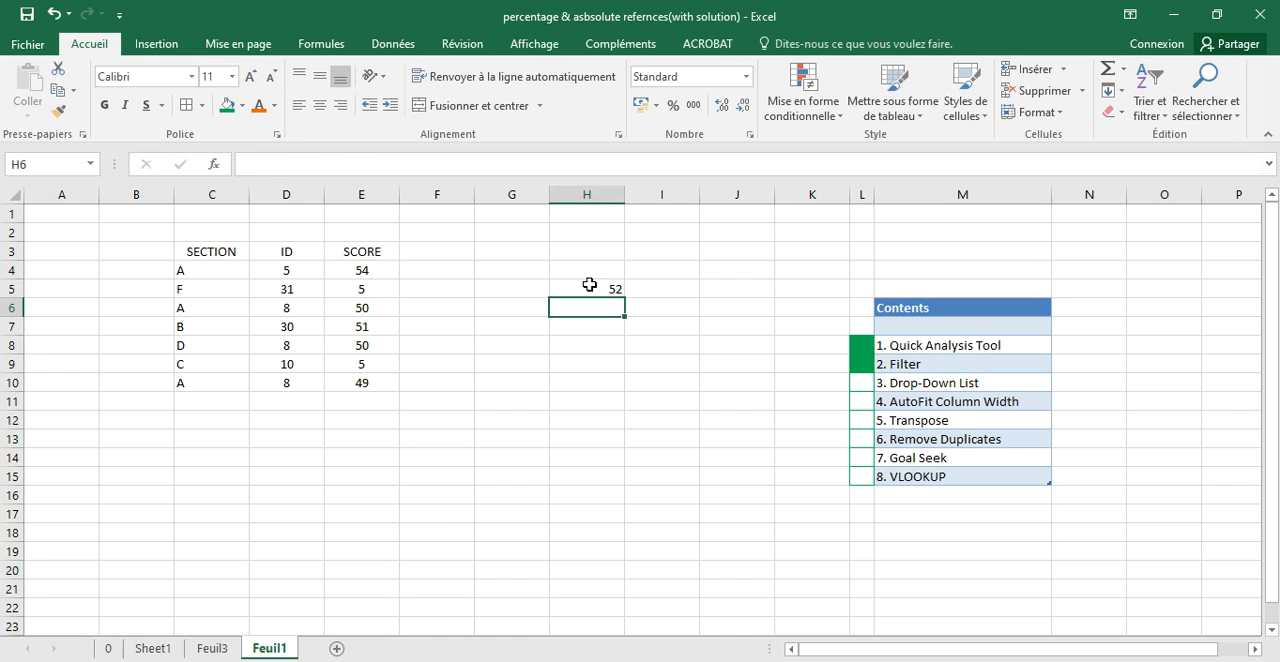
text(58)
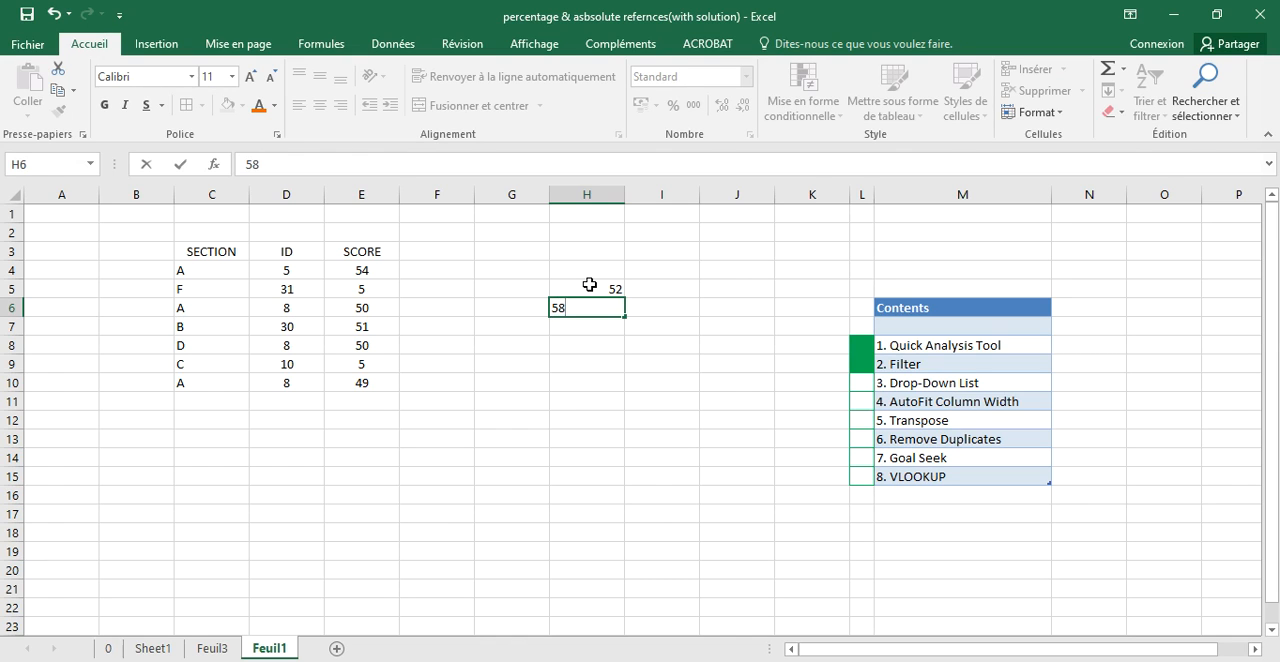
key(Return)
text(31)
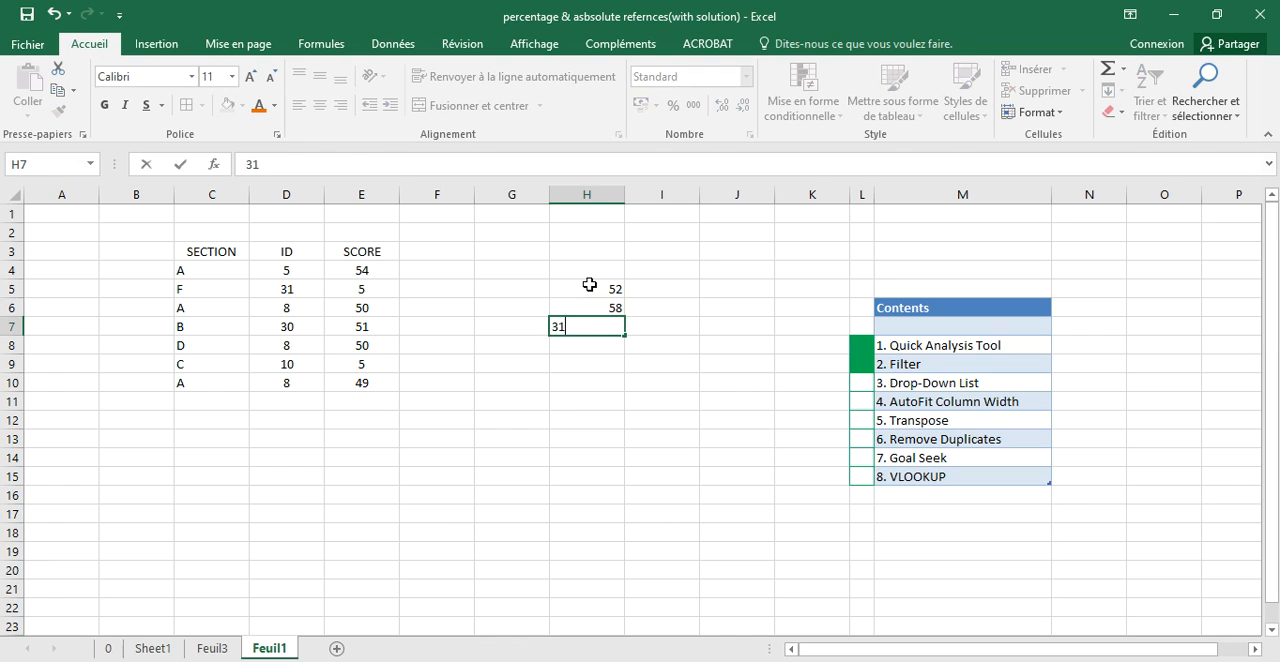
key(Return)
text(100)
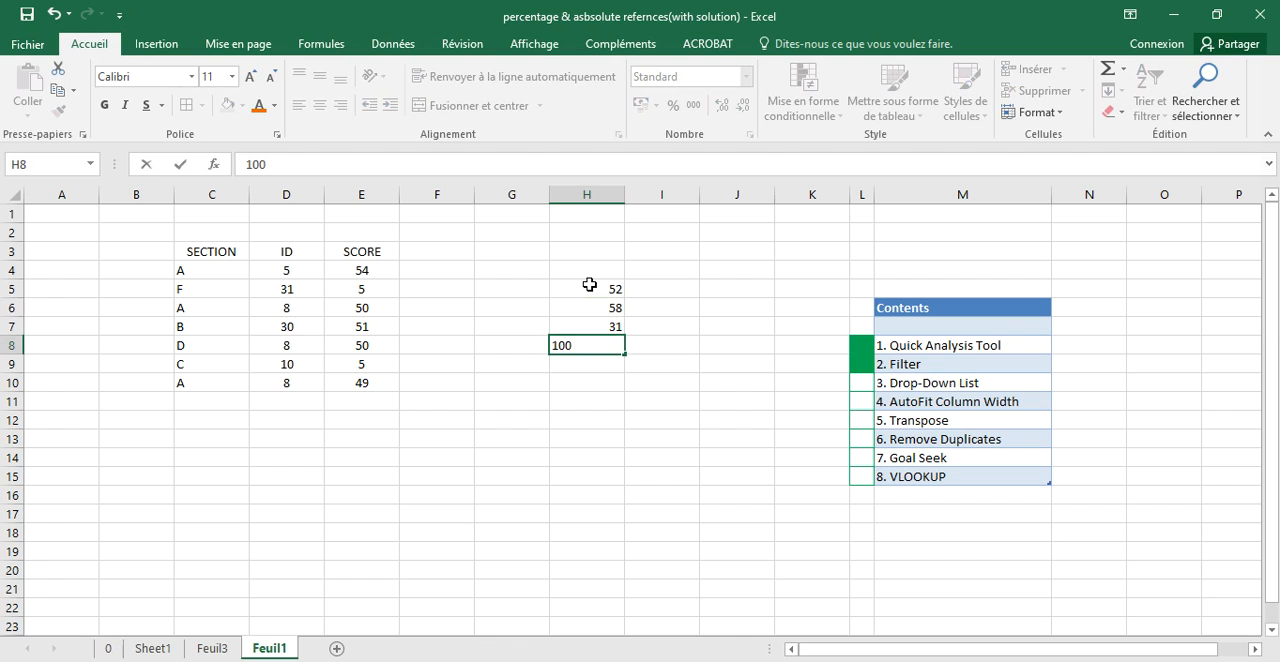
key(Return)
text(25)
key(Return)
drag(581, 290, 602, 370)
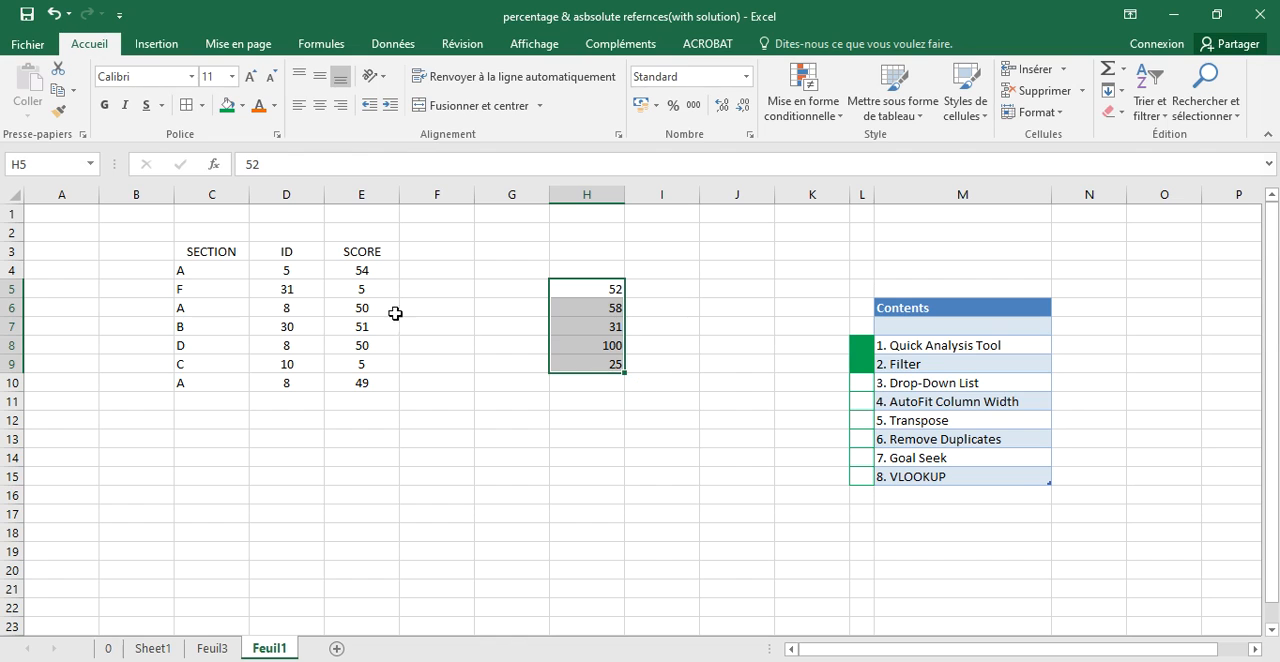
- Apply list data validation to score cell E4, using =$H$5:$H$9 as the source
click(379, 272)
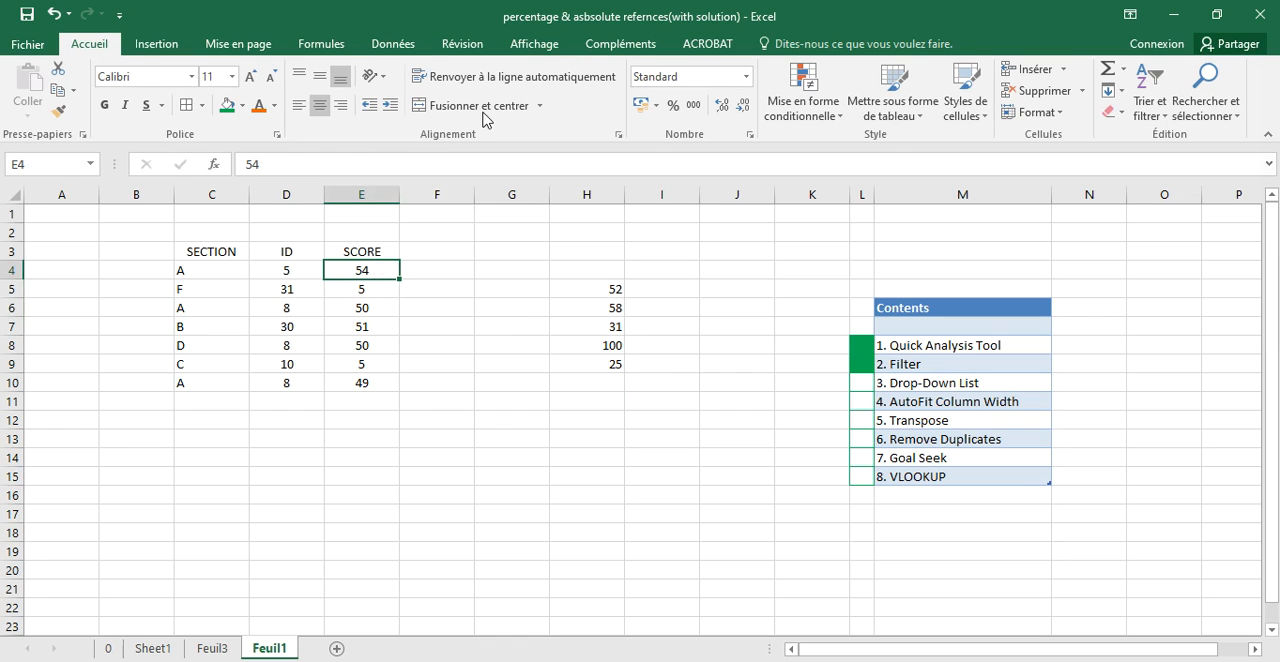
click(396, 44)
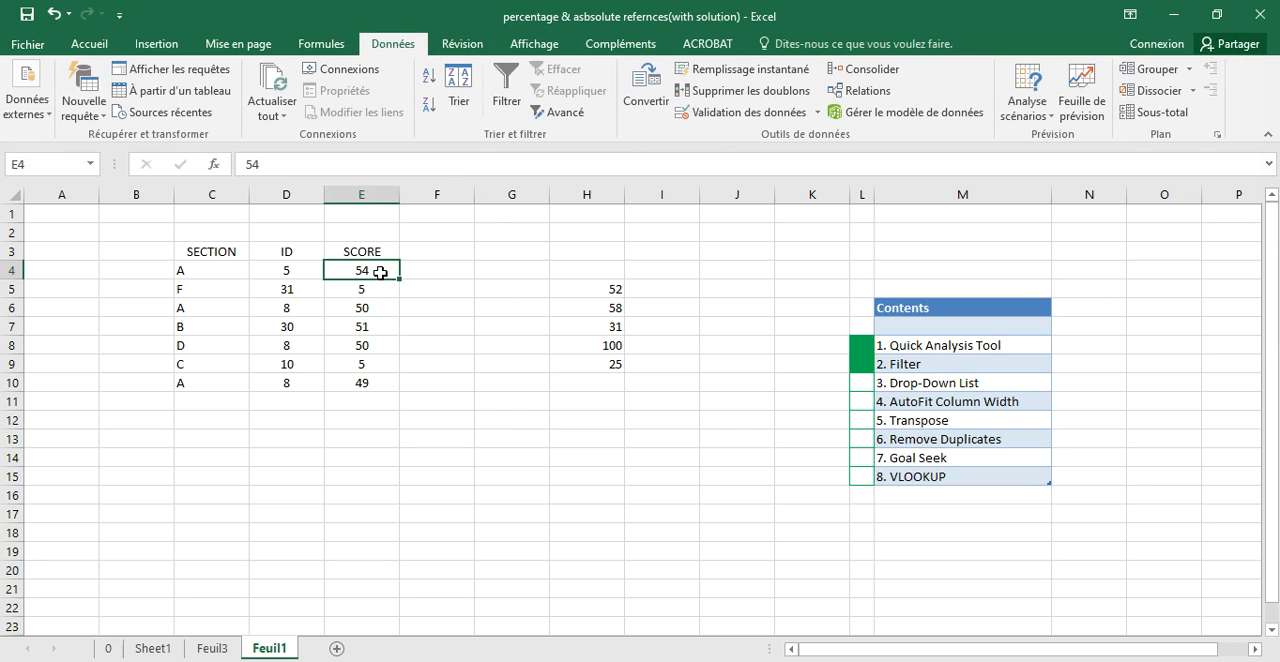
click(727, 116)
click(948, 258)
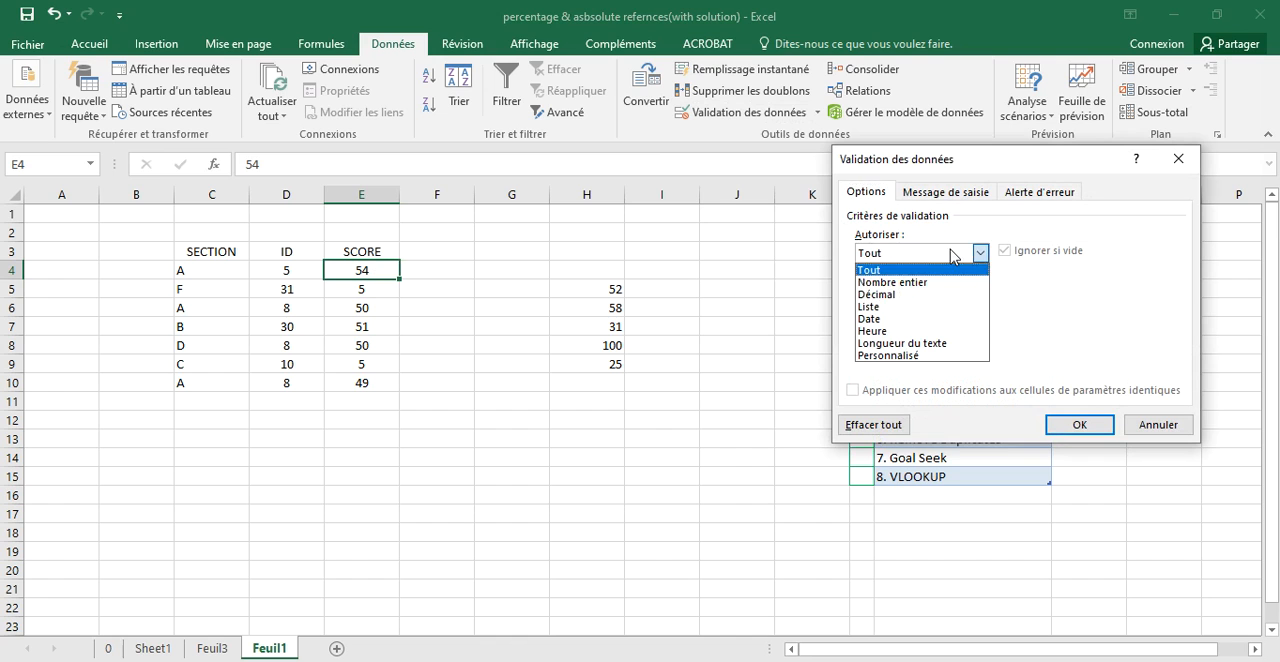
click(875, 313)
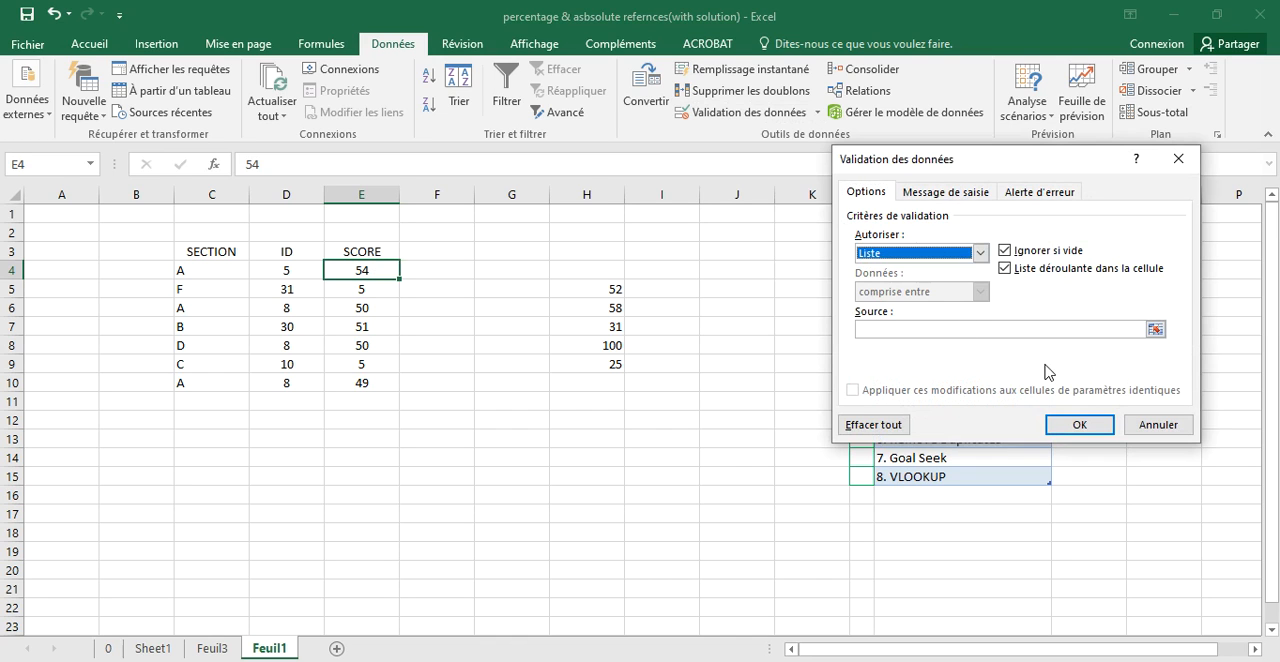
click(963, 331)
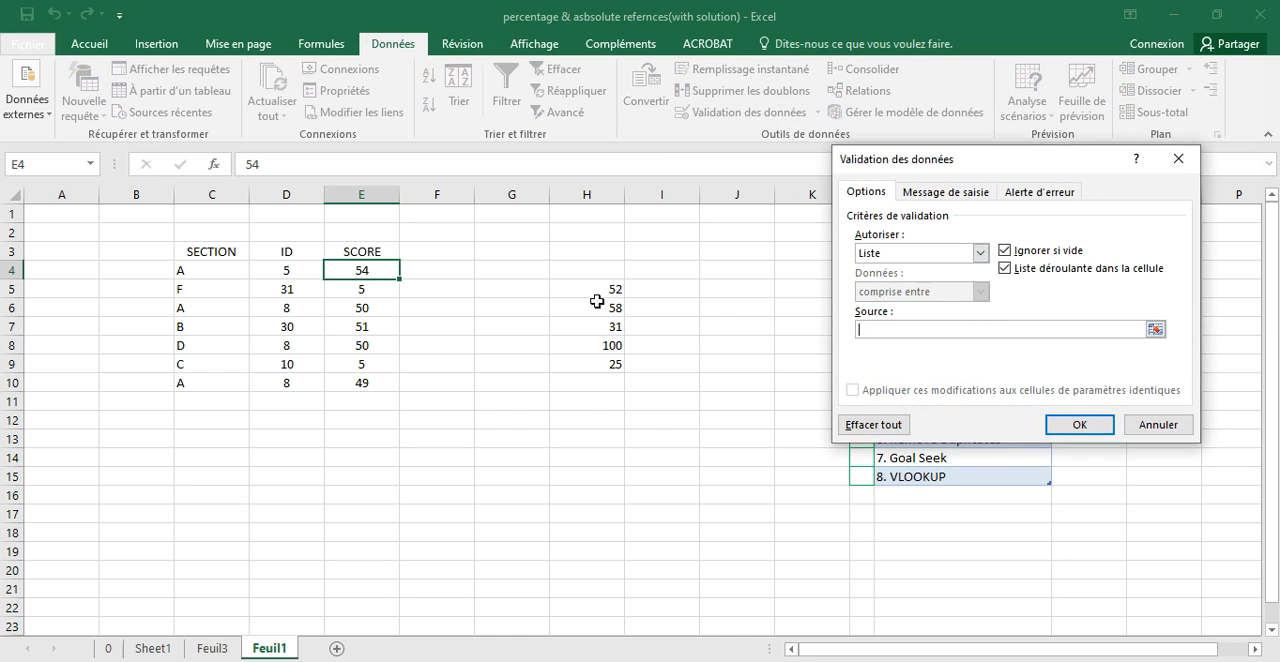
drag(596, 290, 596, 368)
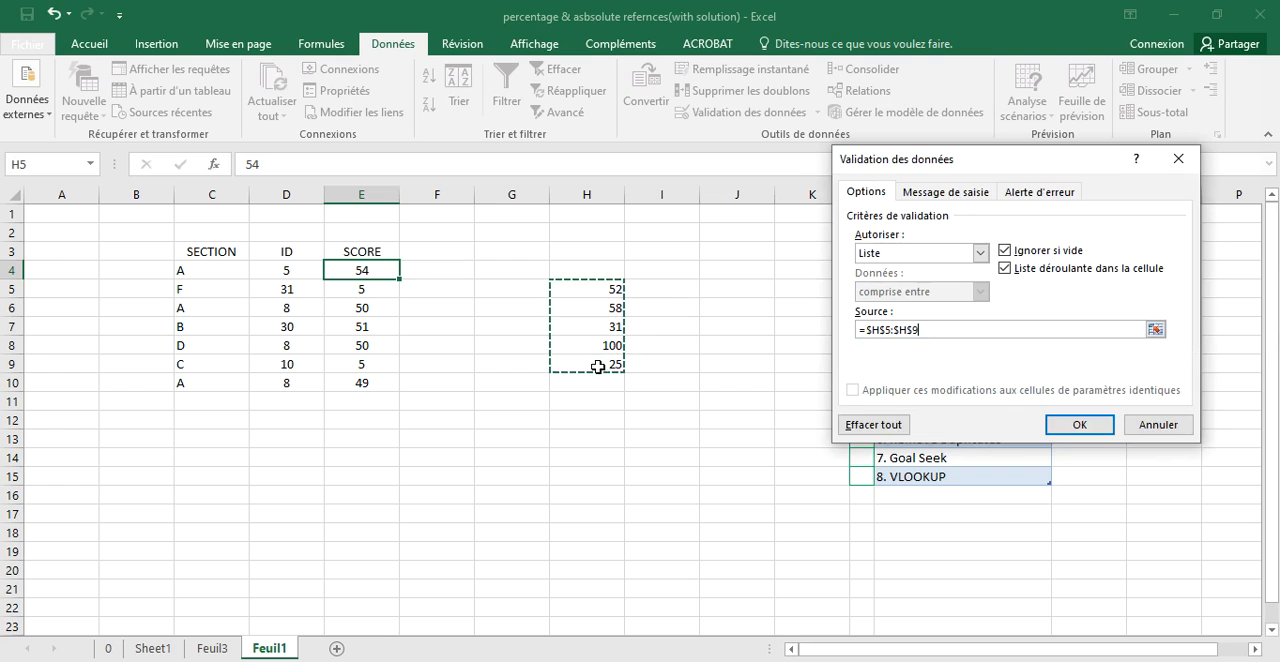
click(1080, 425)
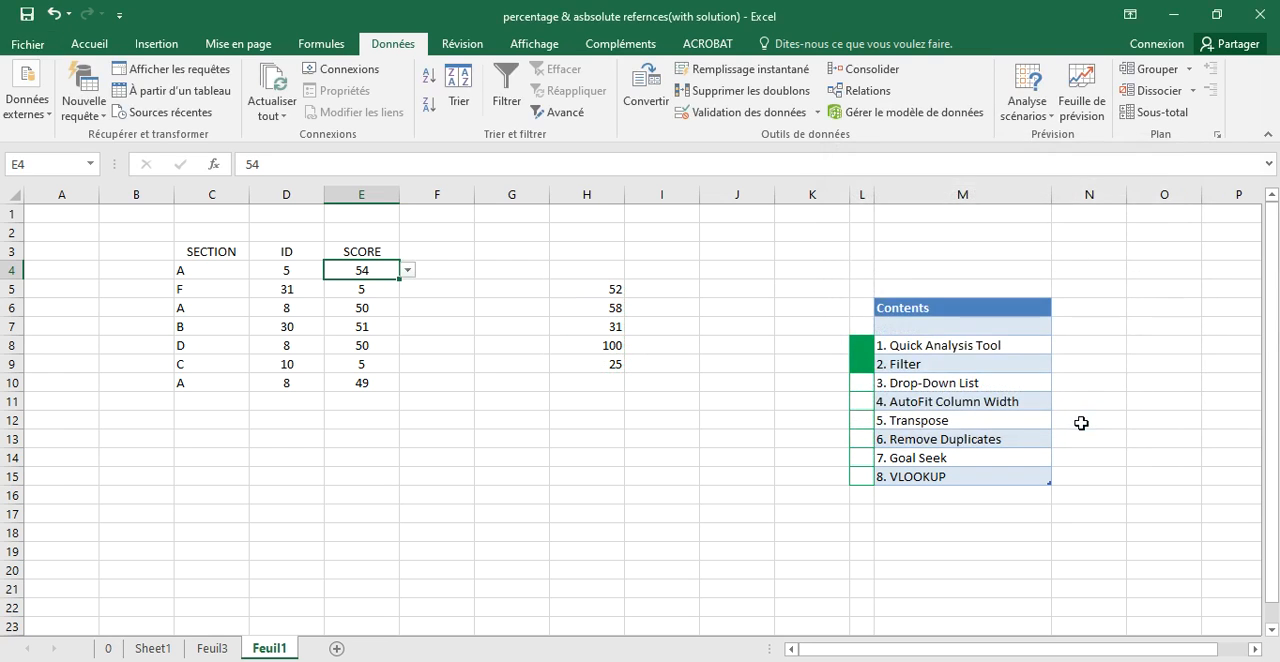
- Choose 31, 100 and 25 in turn from the drop-down list in cell E4
click(408, 277)
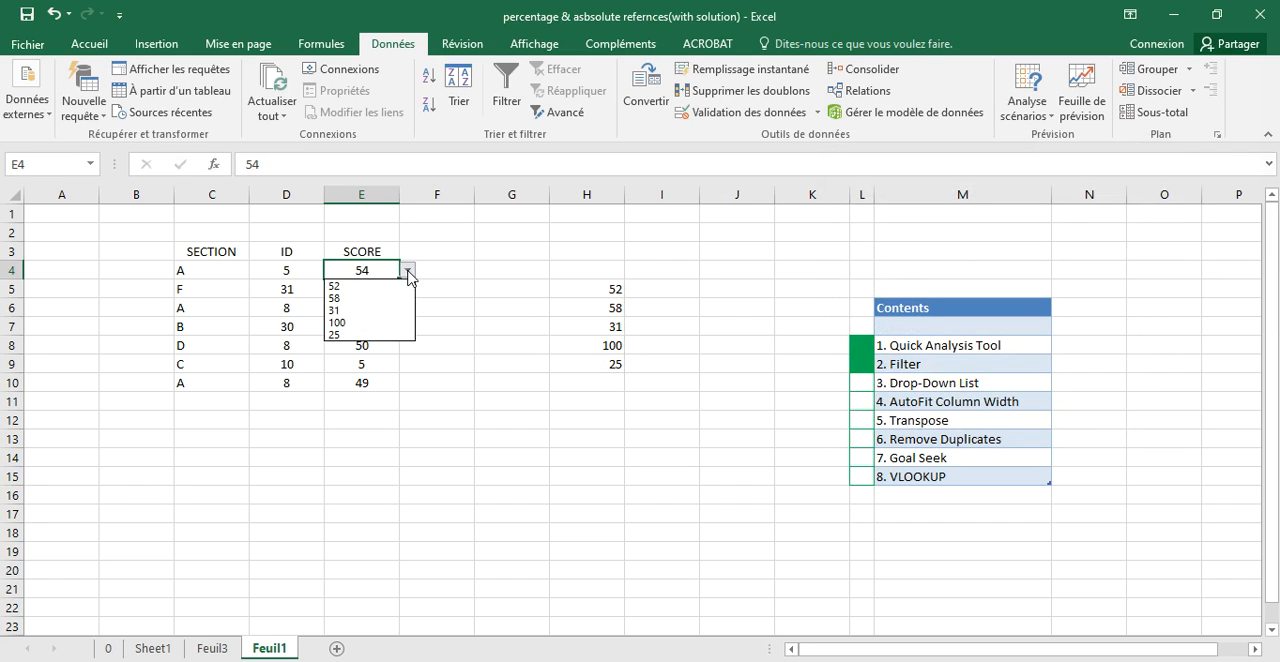
click(352, 313)
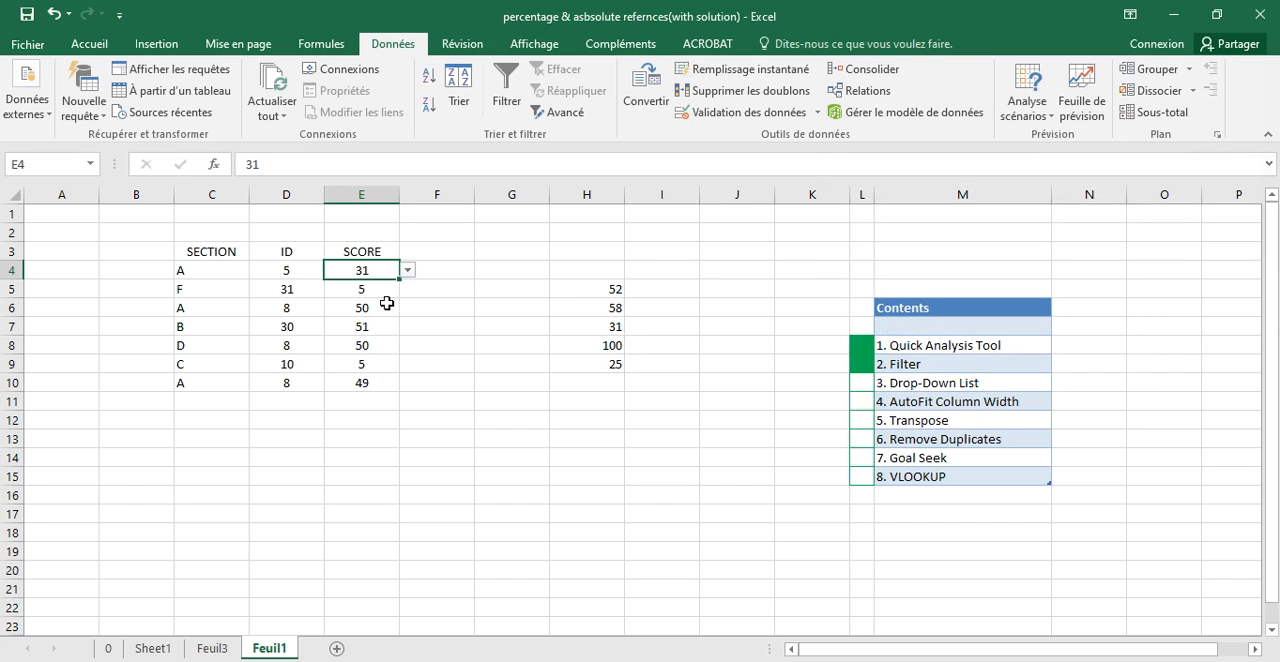
click(408, 271)
click(352, 322)
click(408, 271)
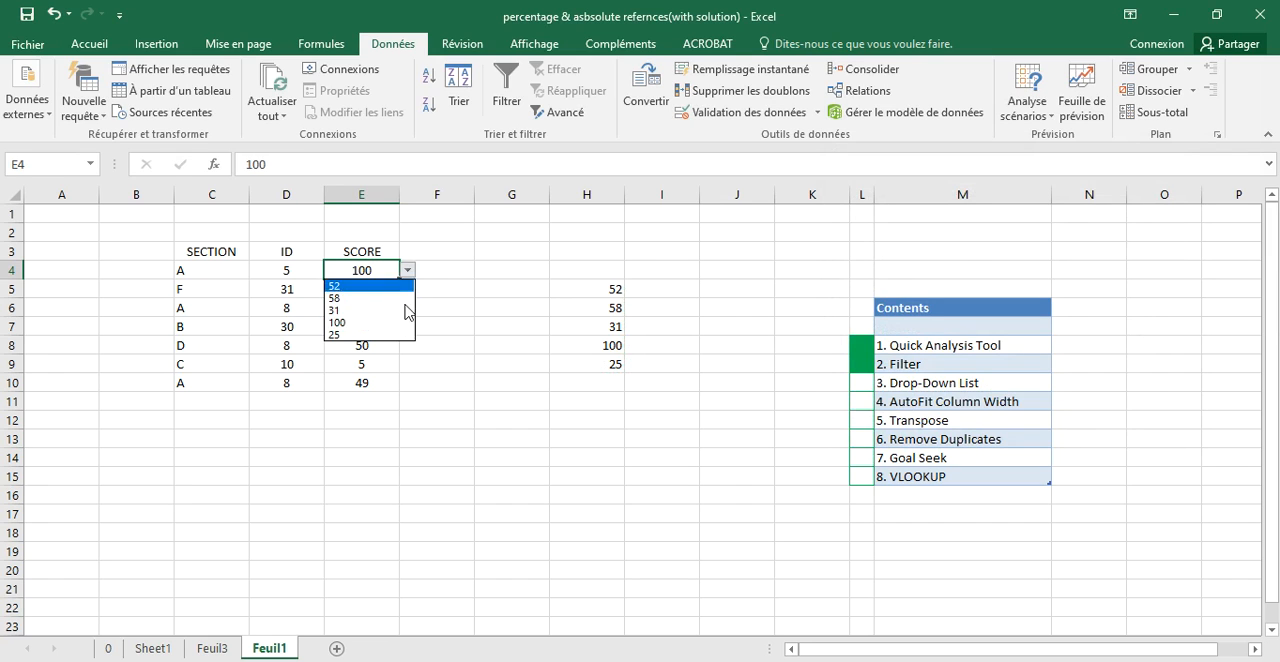
click(393, 336)
click(408, 271)
- Try to enter 1, a value outside the allowed list, in cell E4 and cancel the entry
click(375, 270)
double_click(368, 270)
drag(369, 271, 356, 277)
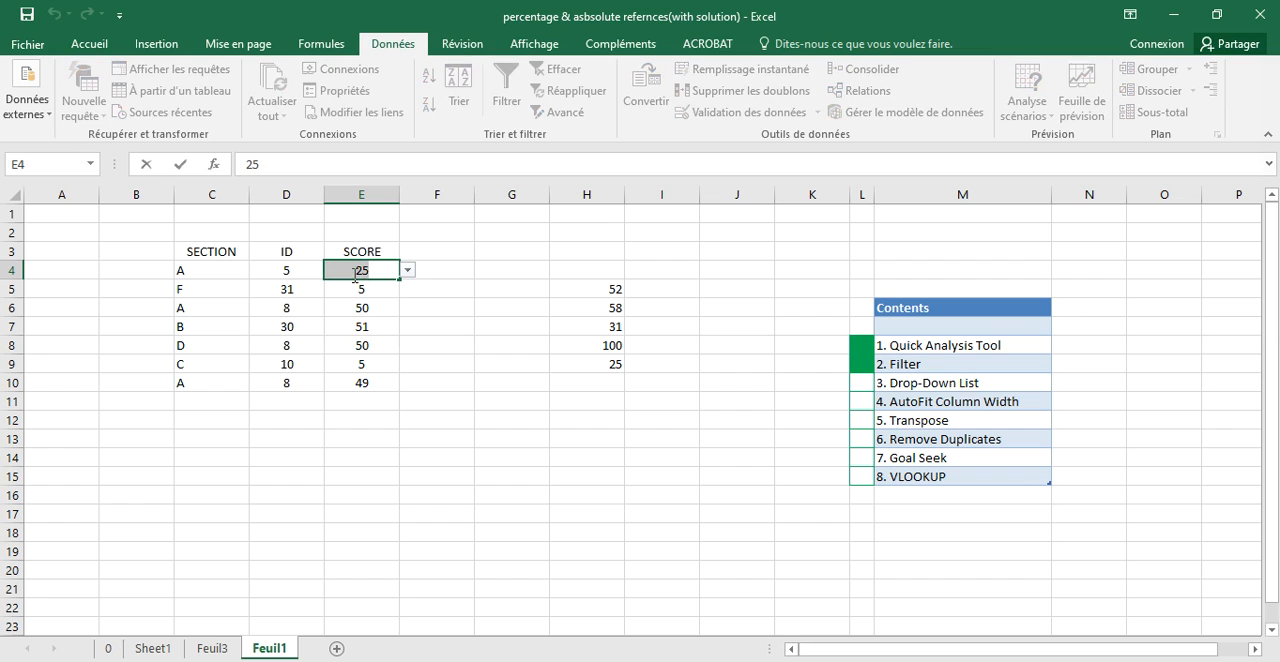
text(1)
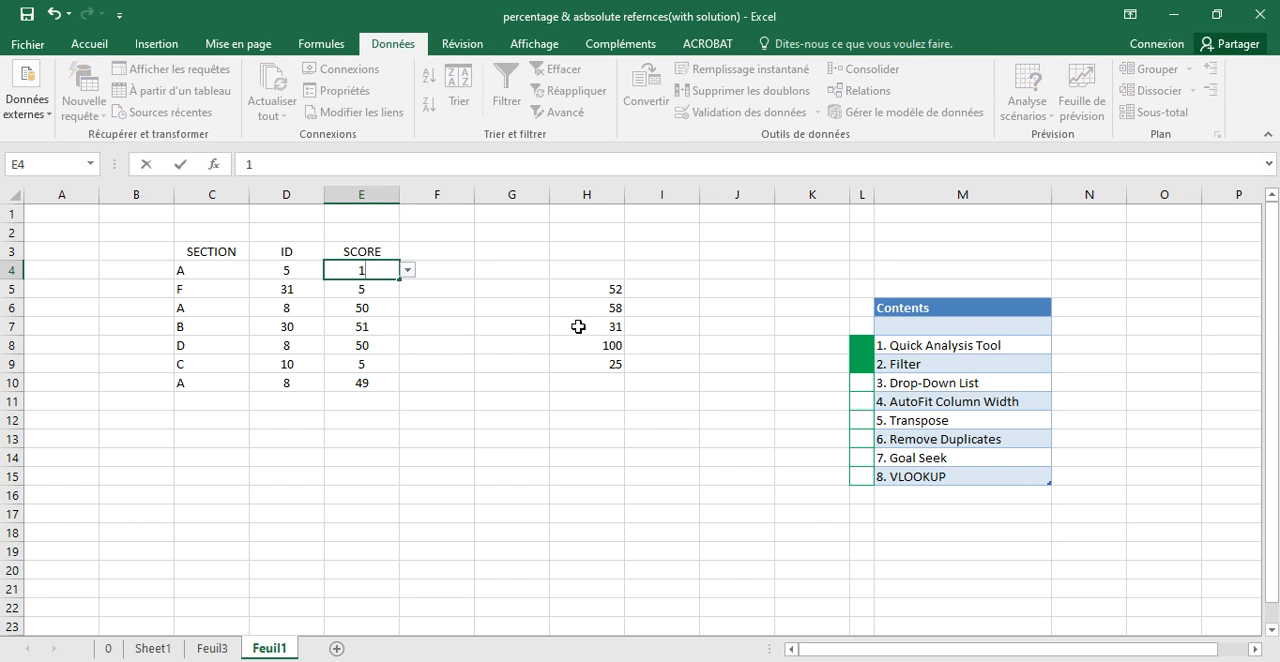
key(Return)
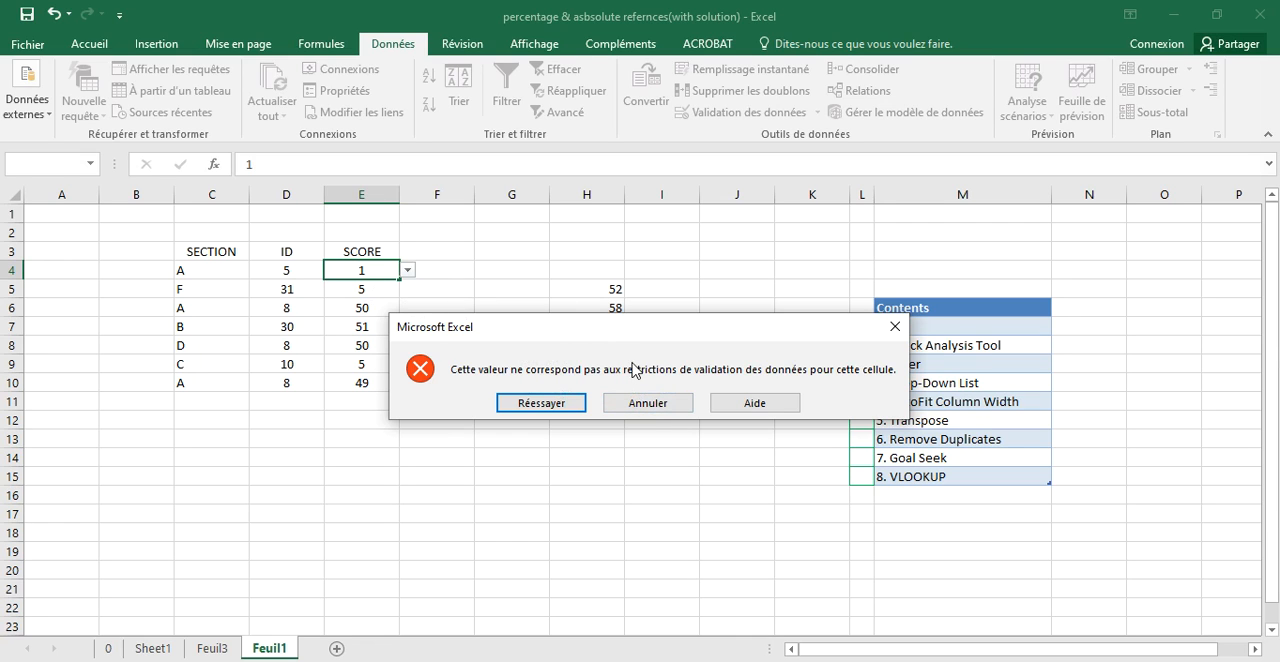
click(667, 404)
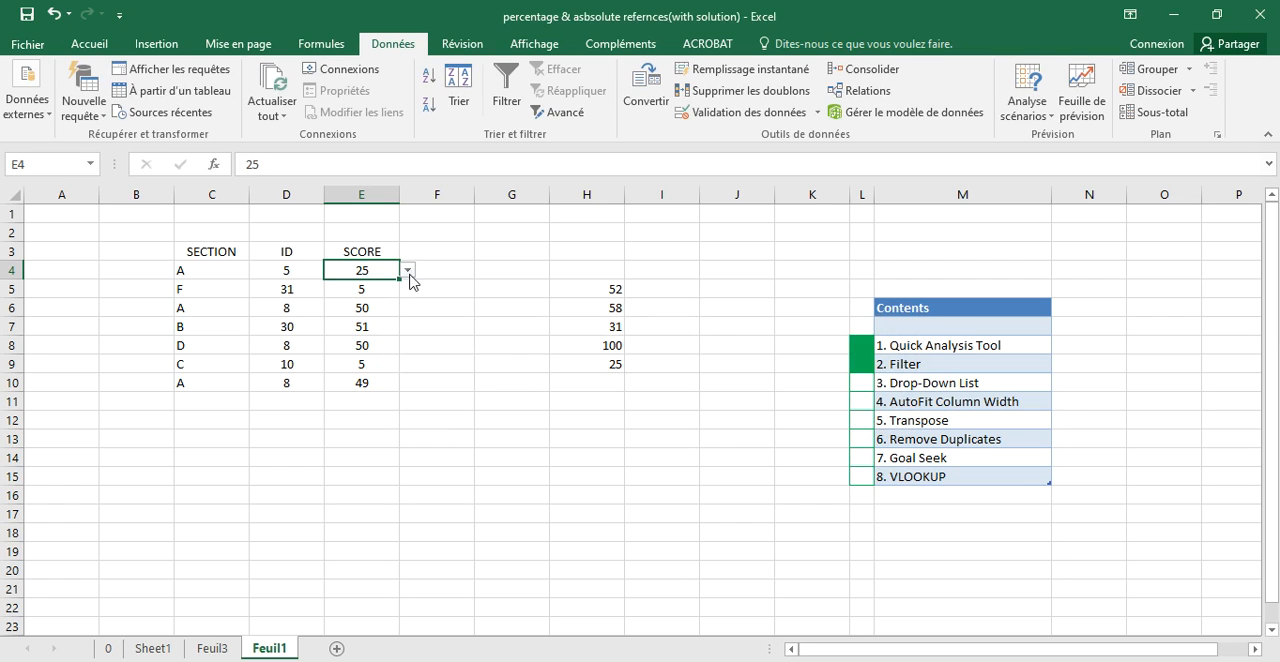
- Clear the drop-down source values from cells H5:H9
click(505, 356)
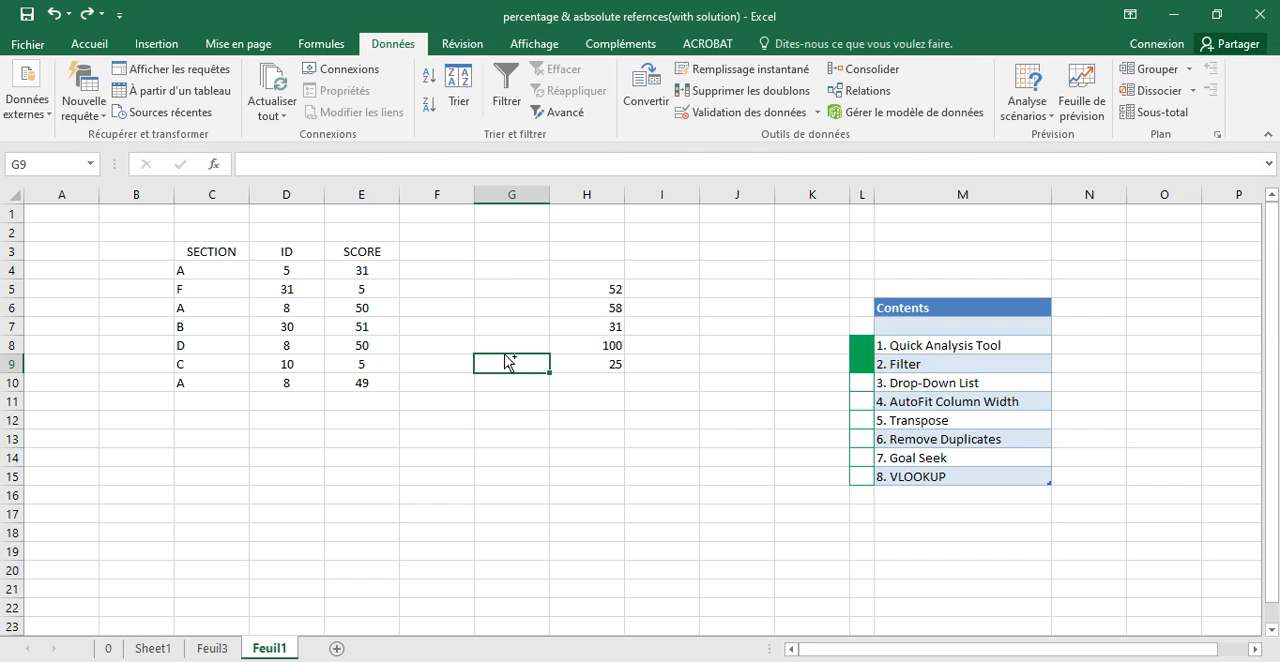
drag(606, 289, 606, 360)
key(Delete)
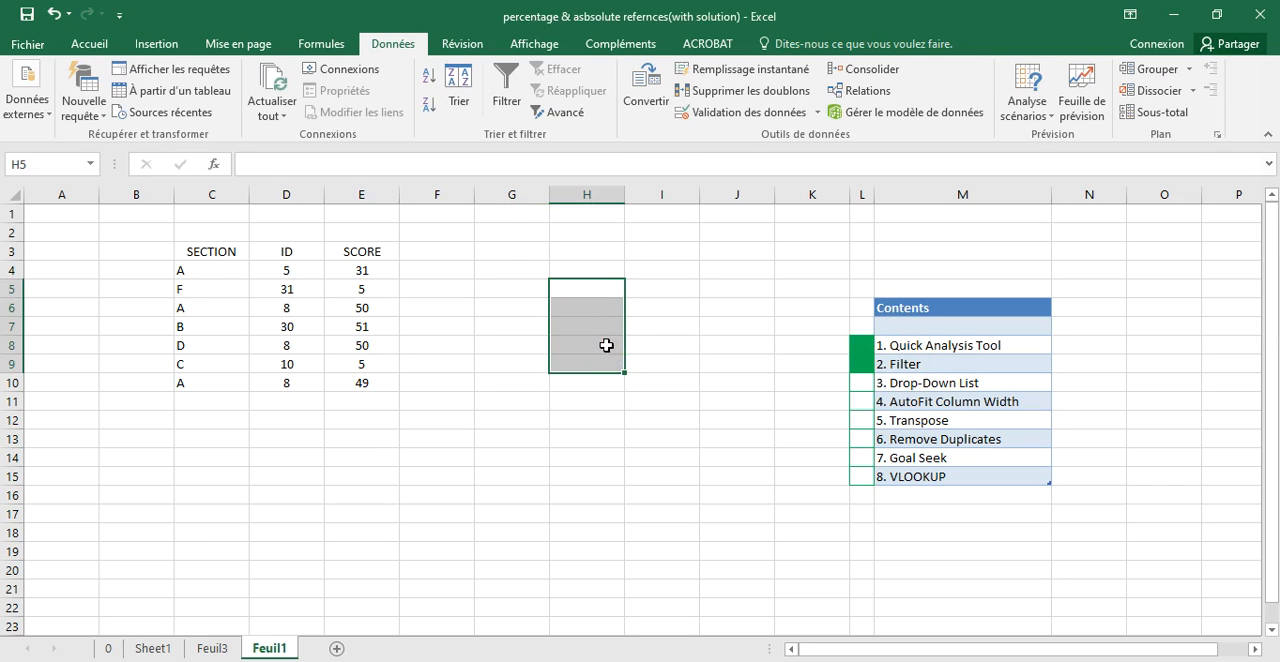
- Fill cell L10, beside the Drop-Down List entry in the contents list, with green
click(866, 379)
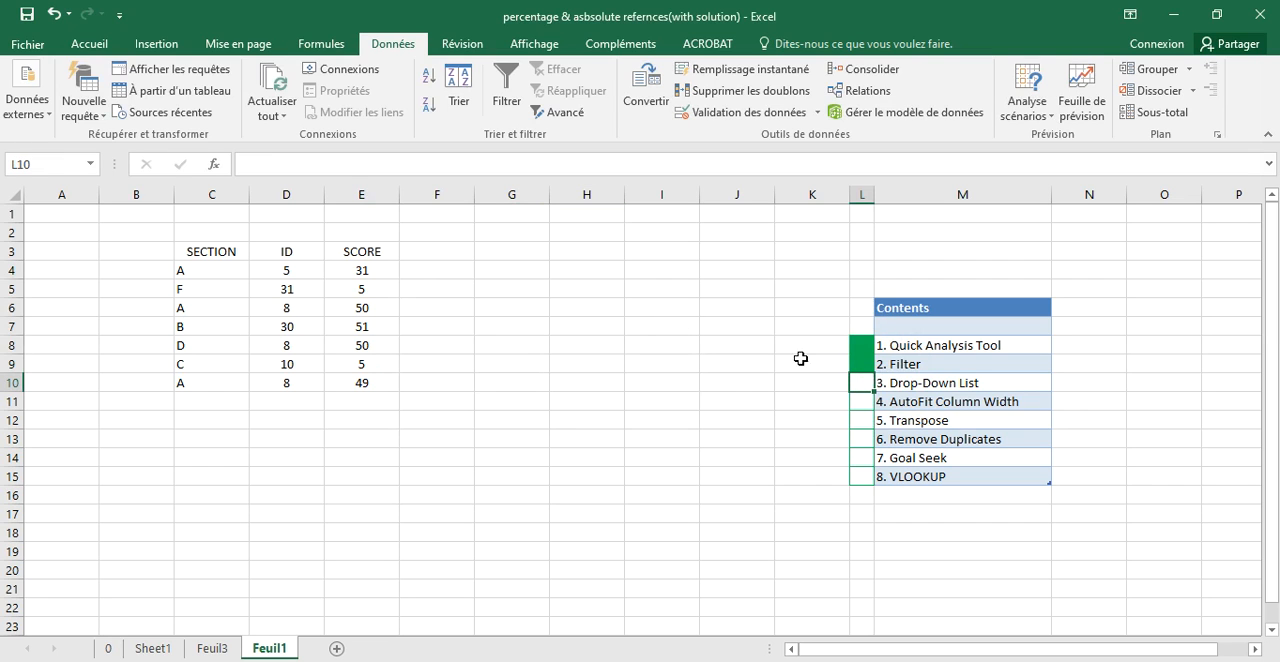
click(97, 50)
click(227, 105)
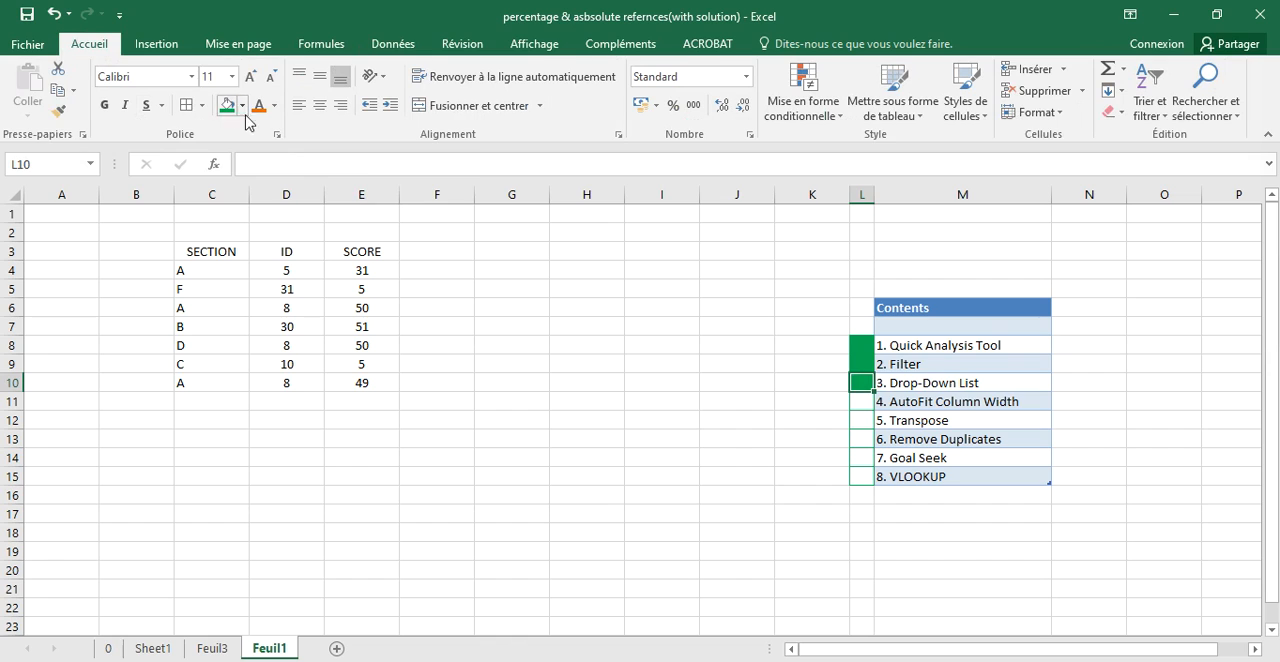
- Widen the ID, SECTION and SCORE columns of the table well beyond their contents
click(579, 311)
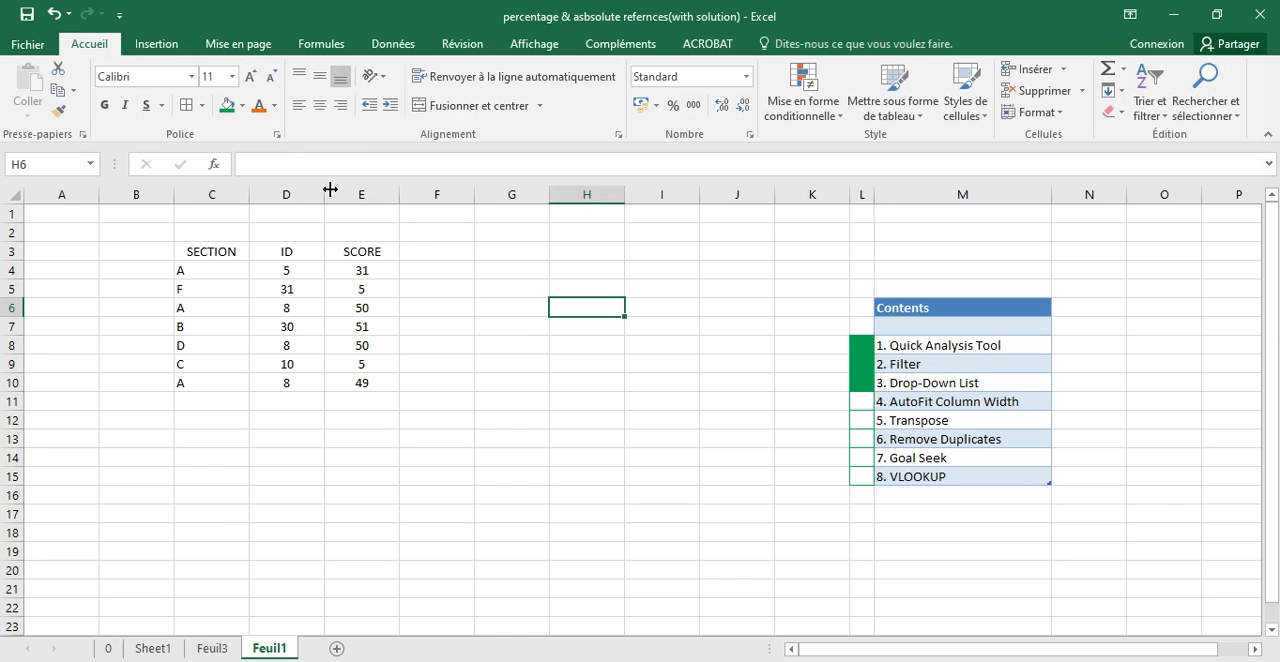
drag(324, 192, 396, 188)
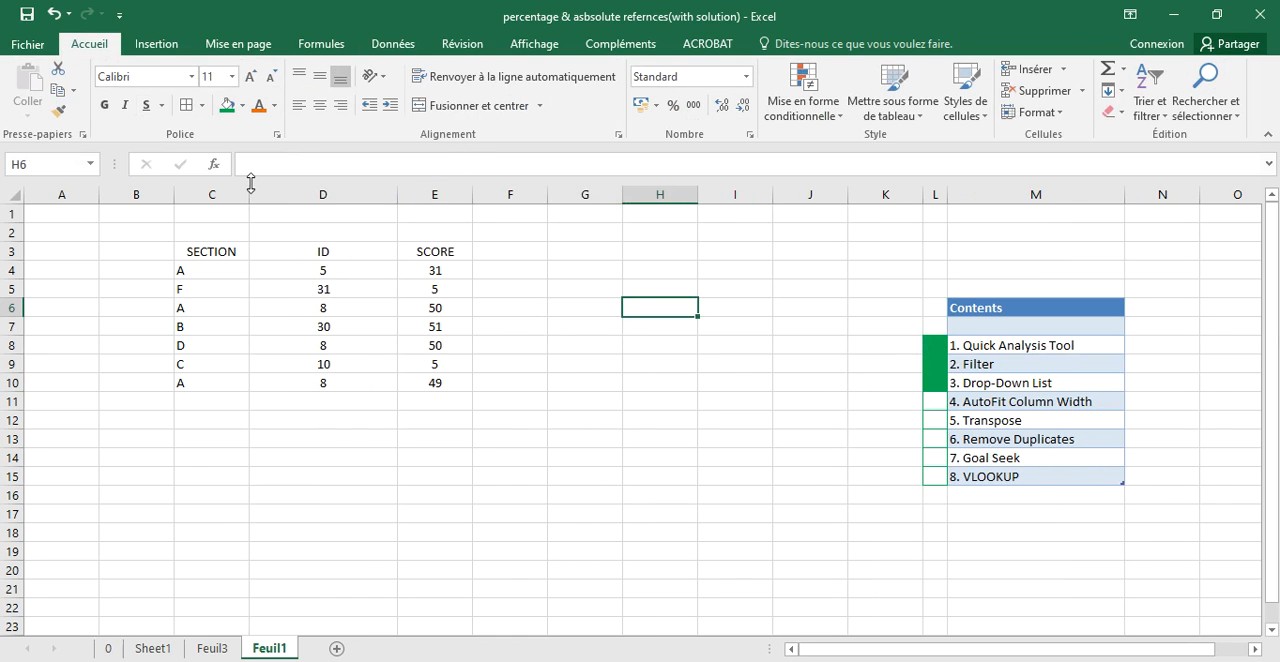
drag(246, 188, 291, 192)
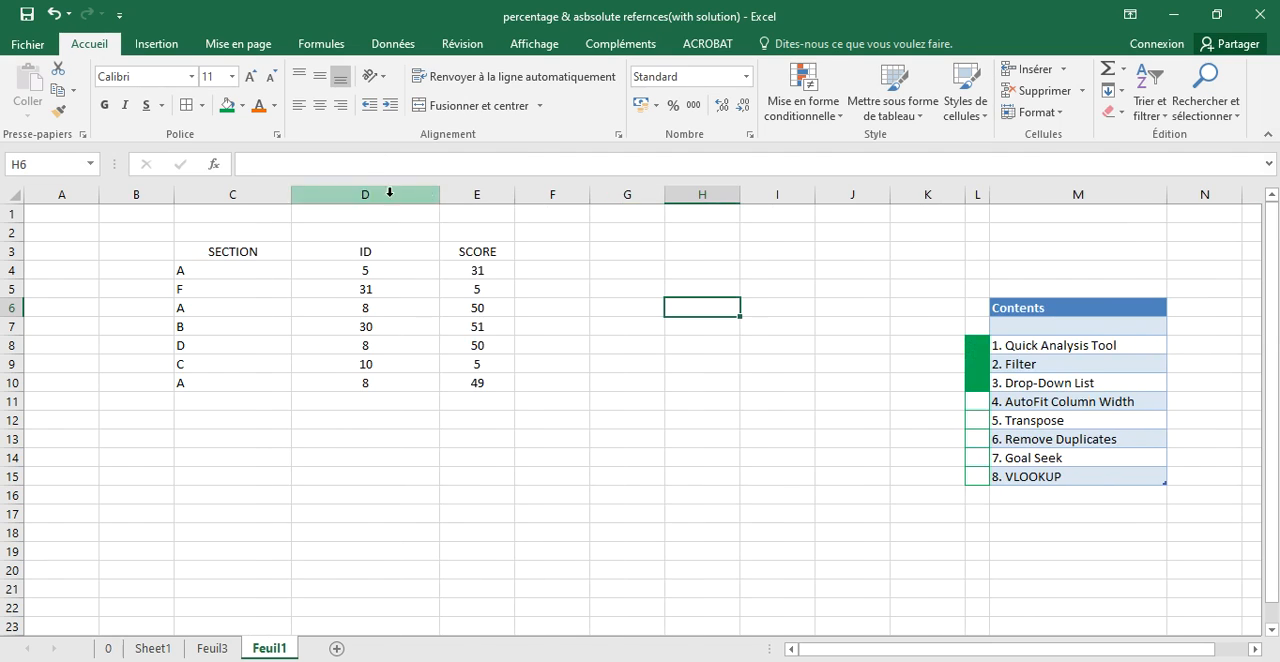
drag(513, 196, 574, 195)
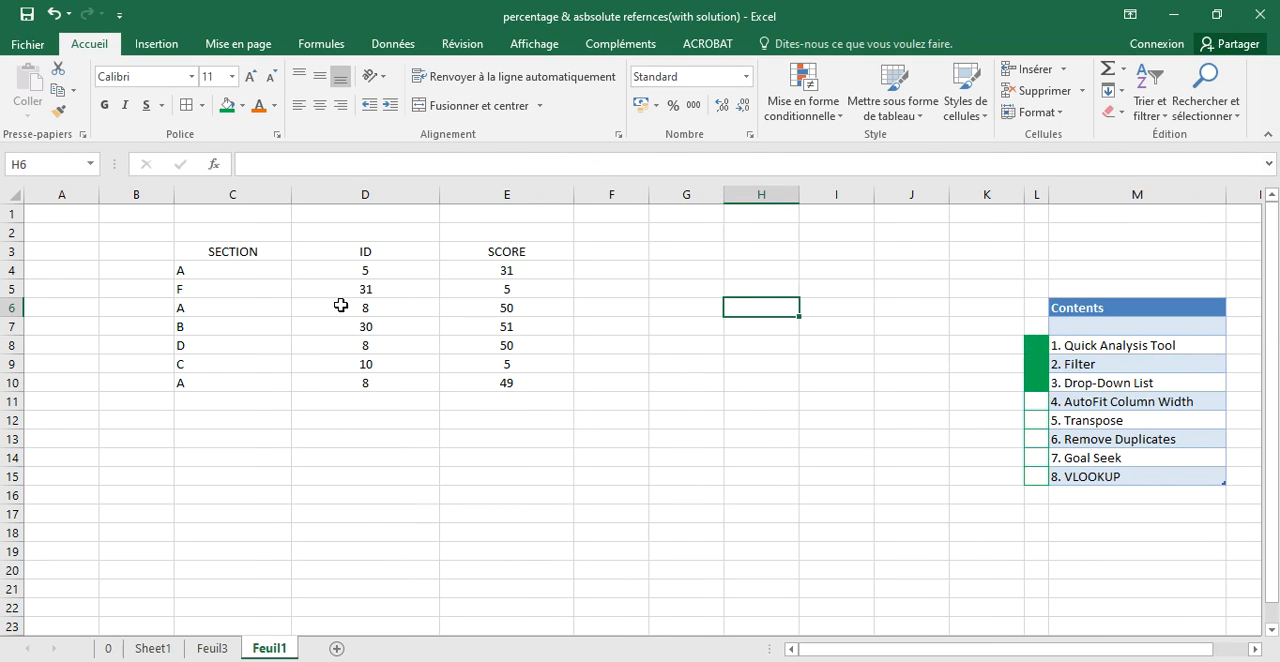
- AutoFit the widths of the SECTION, ID and SCORE columns one at a time to their contents
double_click(291, 196)
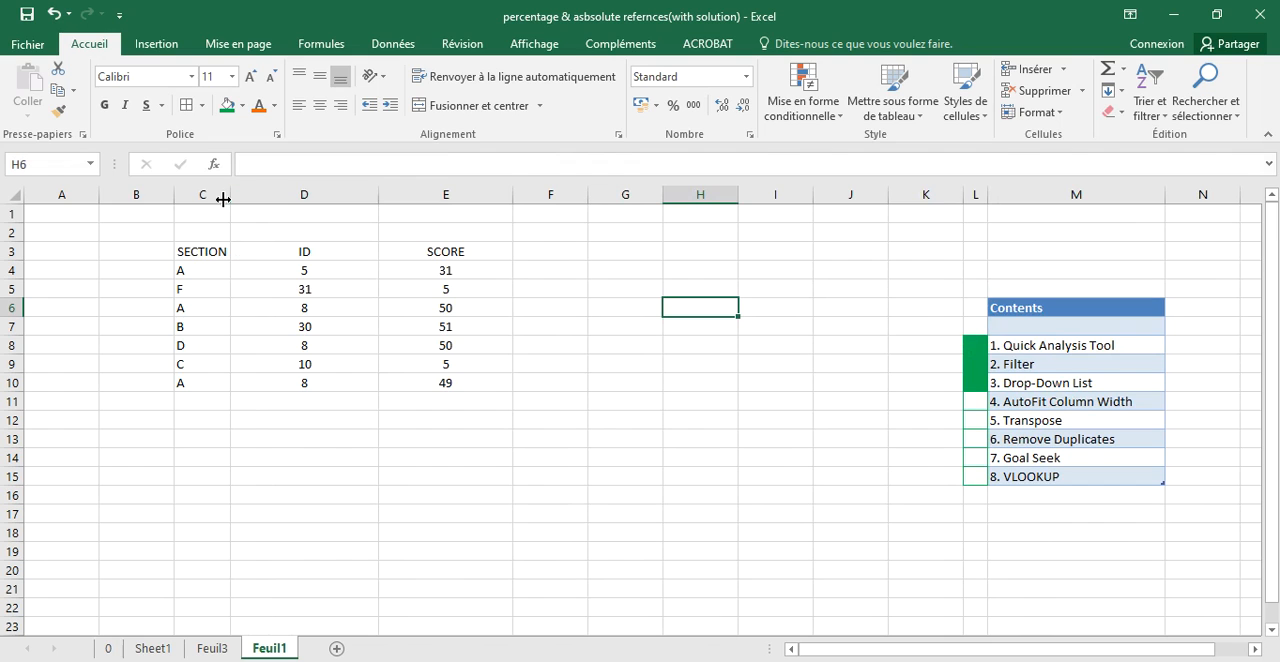
double_click(380, 193)
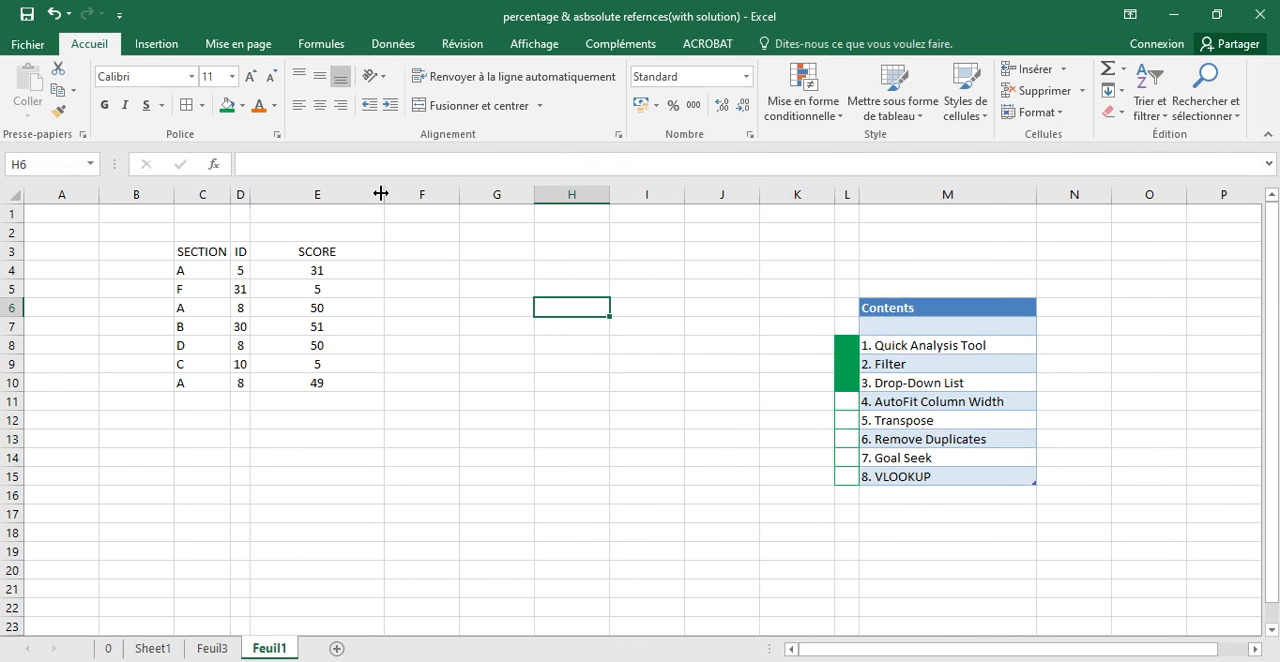
double_click(379, 195)
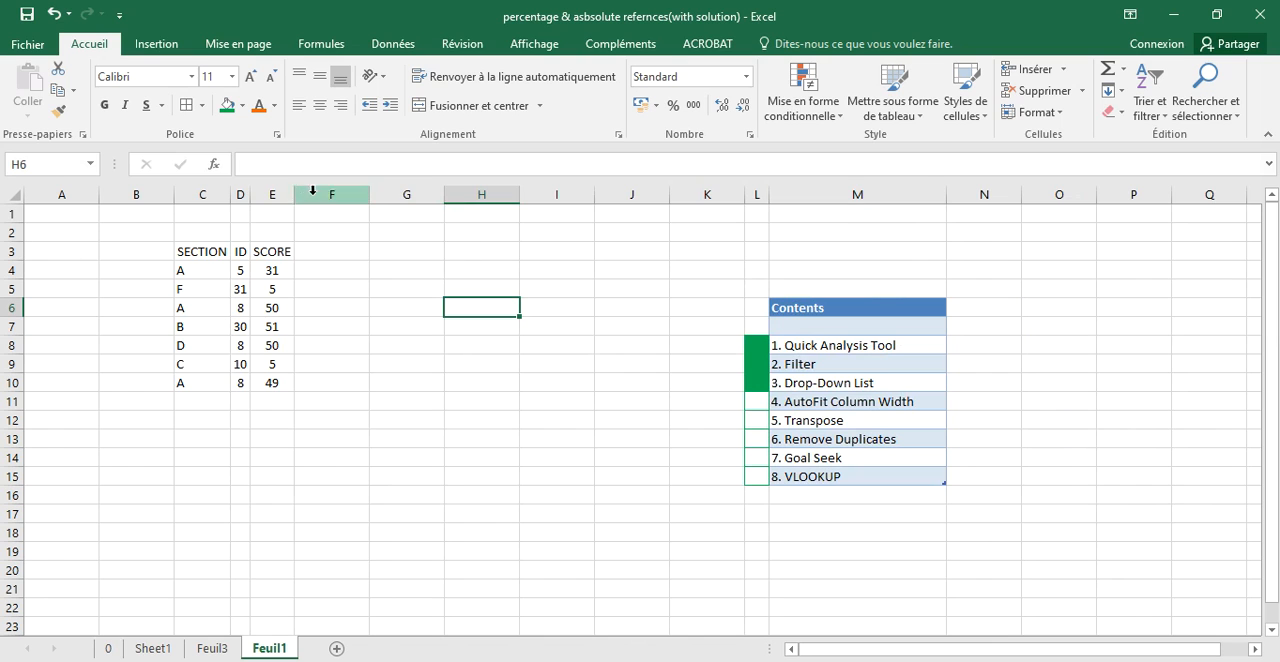
- Widen the SCORE column again, and AutoFit the width of all columns on the sheet at once
drag(293, 195, 383, 194)
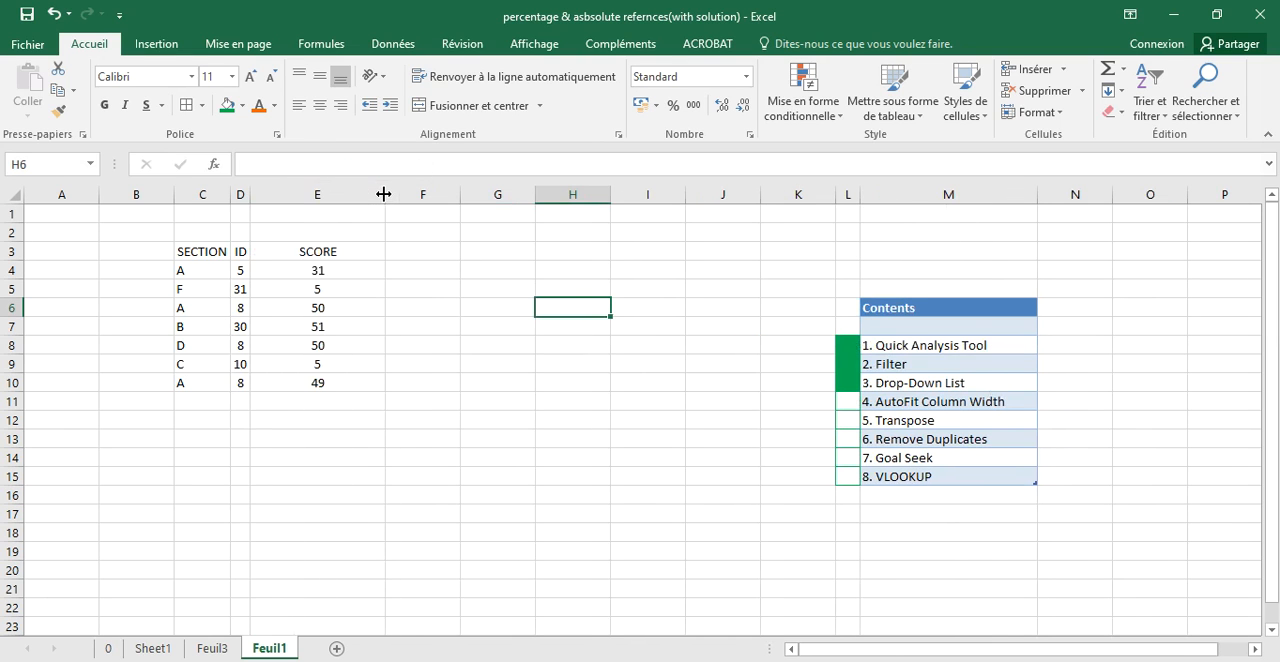
click(14, 193)
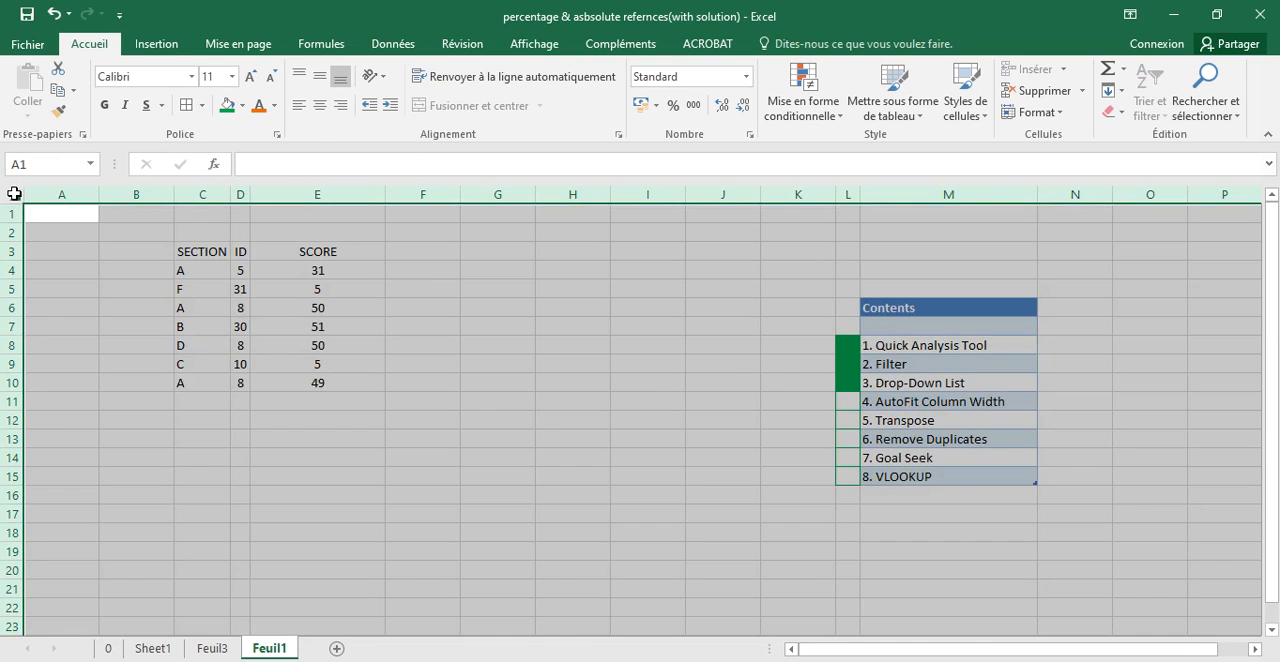
double_click(100, 194)
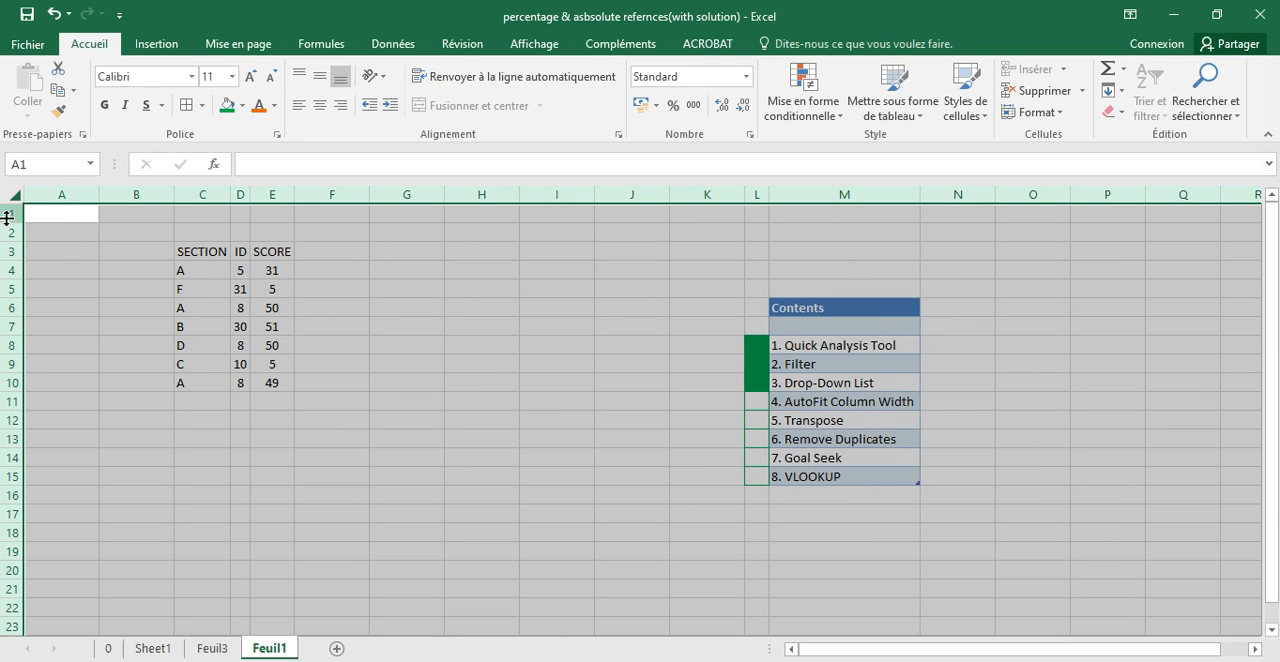
click(70, 247)
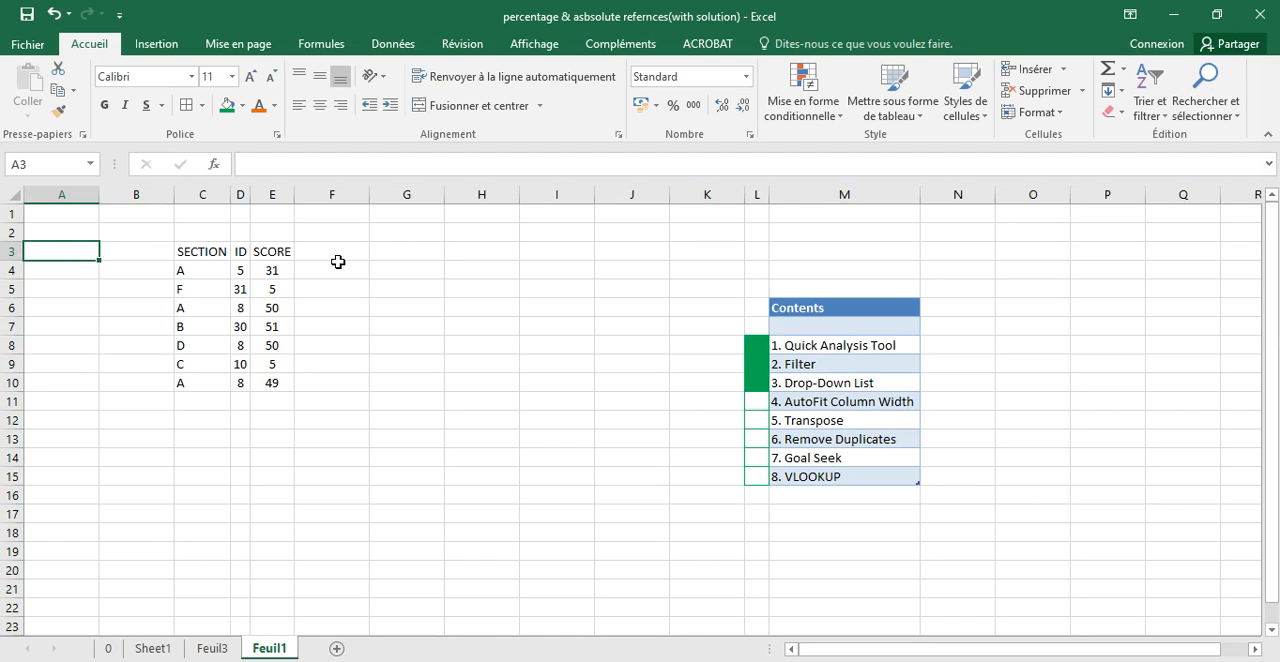
- Undo all the AutoFit and widening changes made to the column widths of the score table
key(ctrl+z)
key(ctrl+z)
key(ctrl+z)
key(ctrl+z)
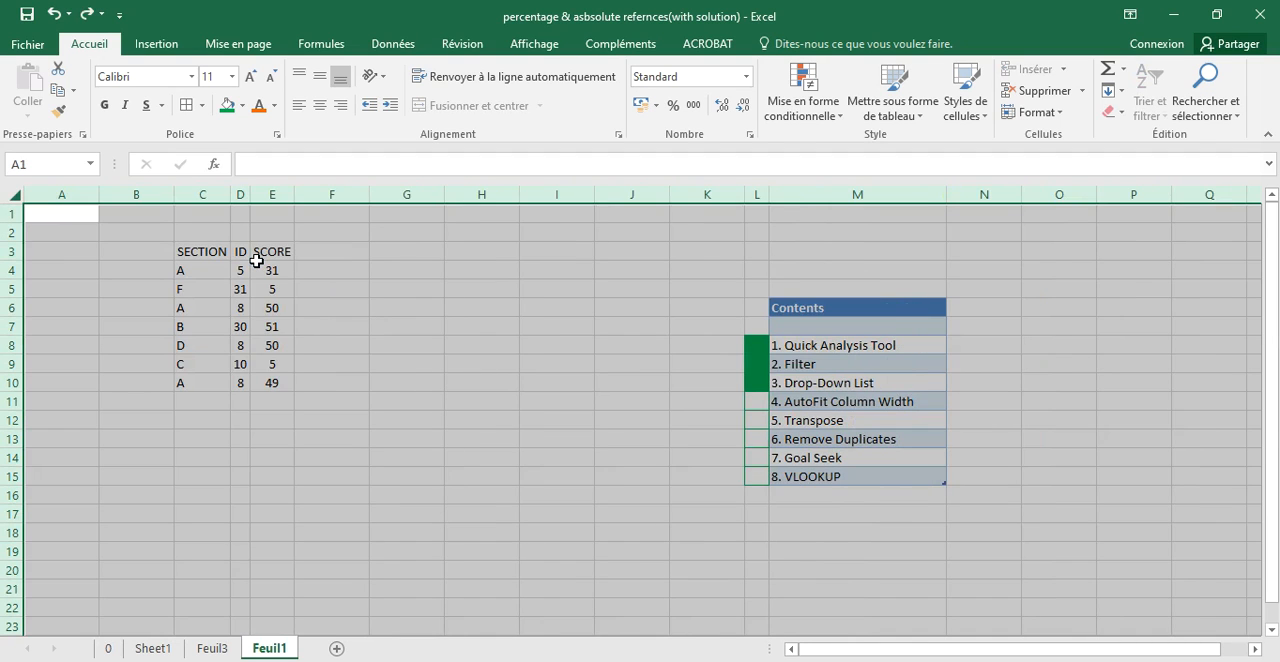
key(ctrl+z)
key(ctrl+z)
key(ctrl+z)
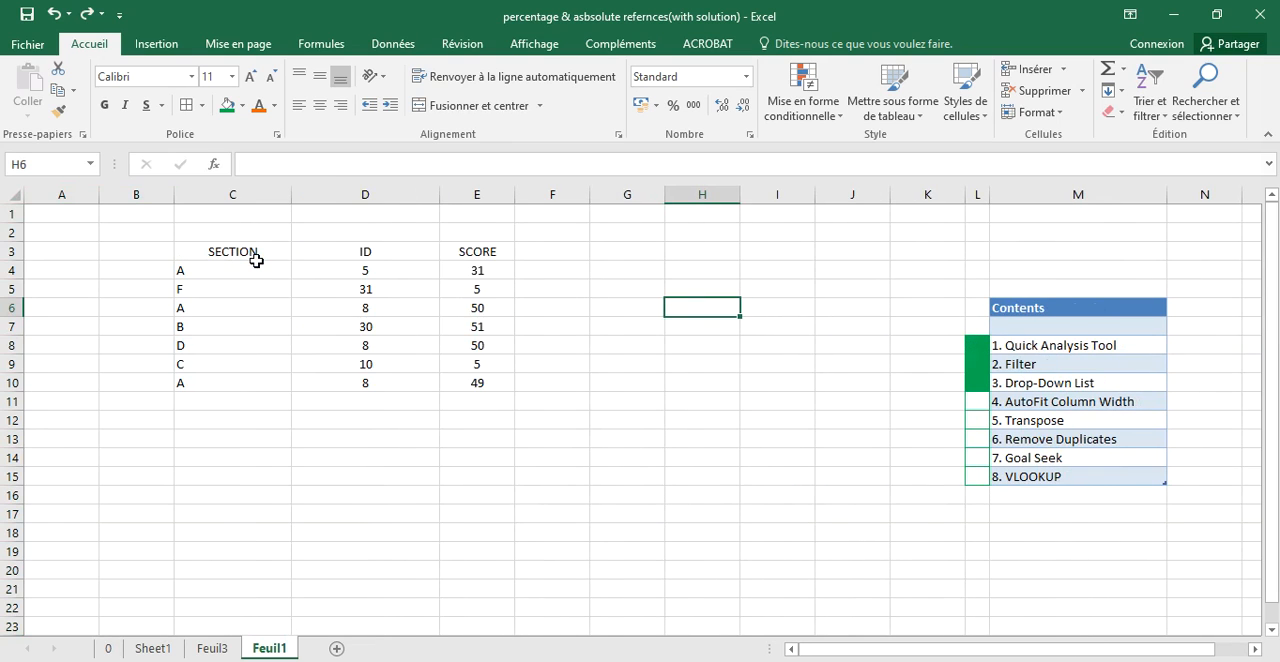
key(ctrl+z)
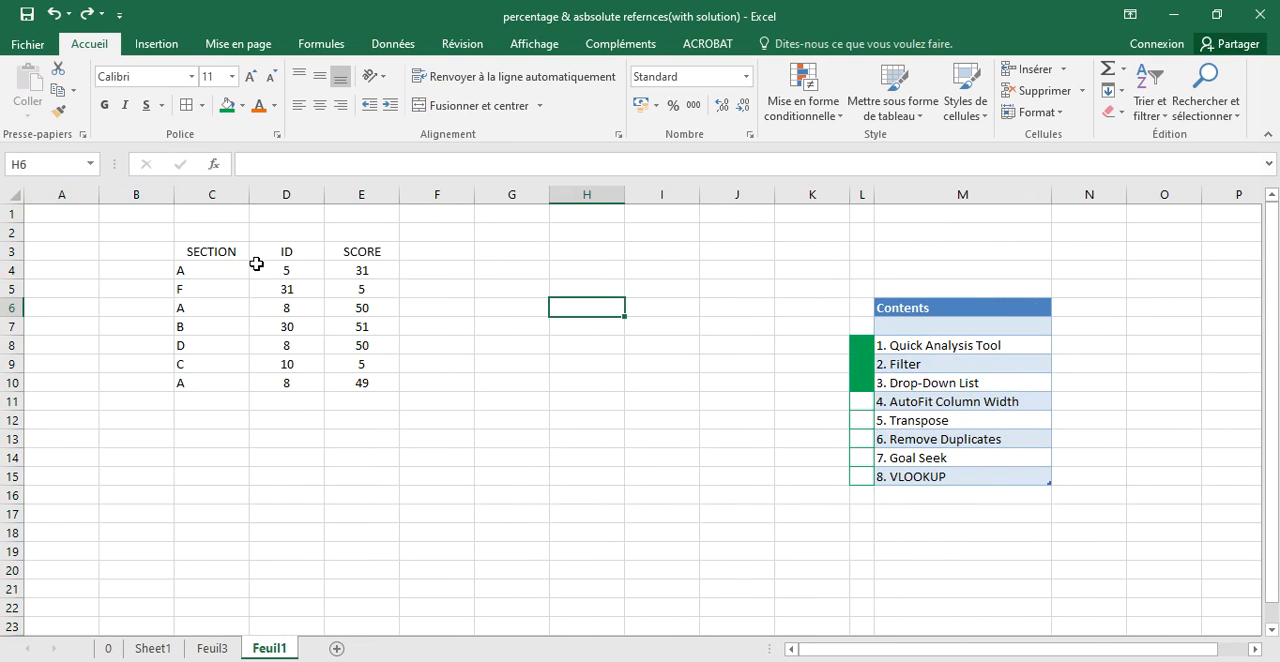
- Fill cell L11, beside the AutoFit Column Width entry in the contents list, with green
click(862, 404)
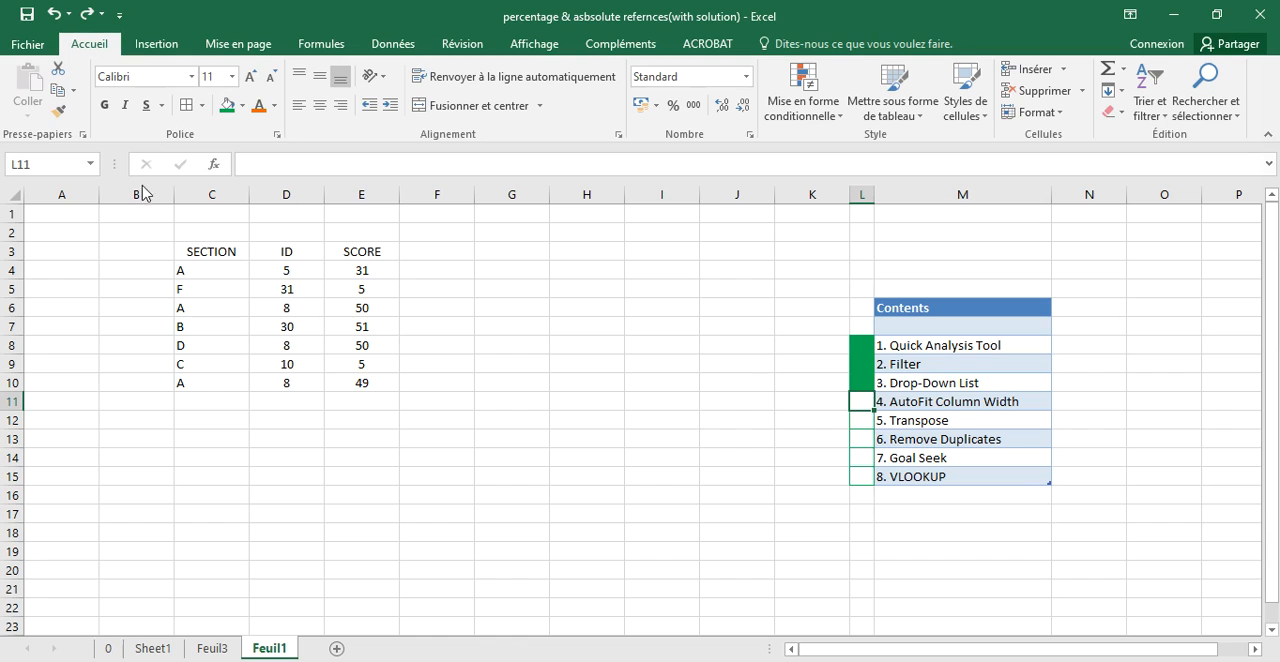
click(227, 105)
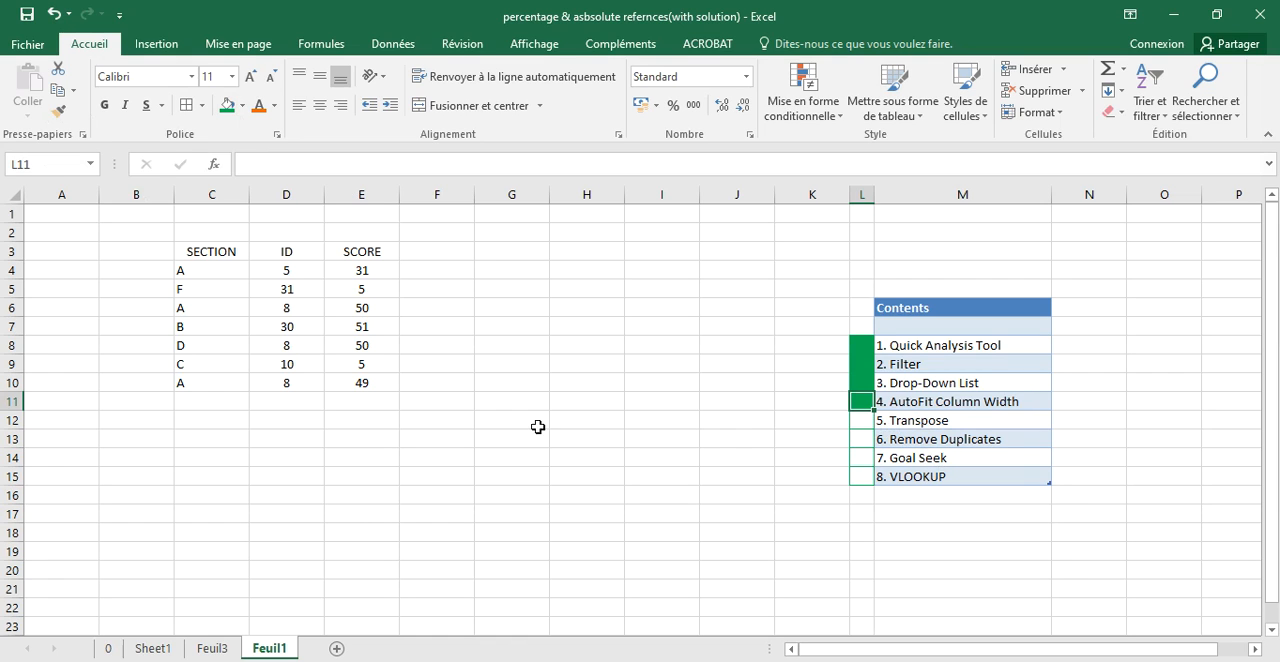
- Copy the score table C3:E10 and paste it transposed below, starting at cell C13
drag(211, 254, 357, 378)
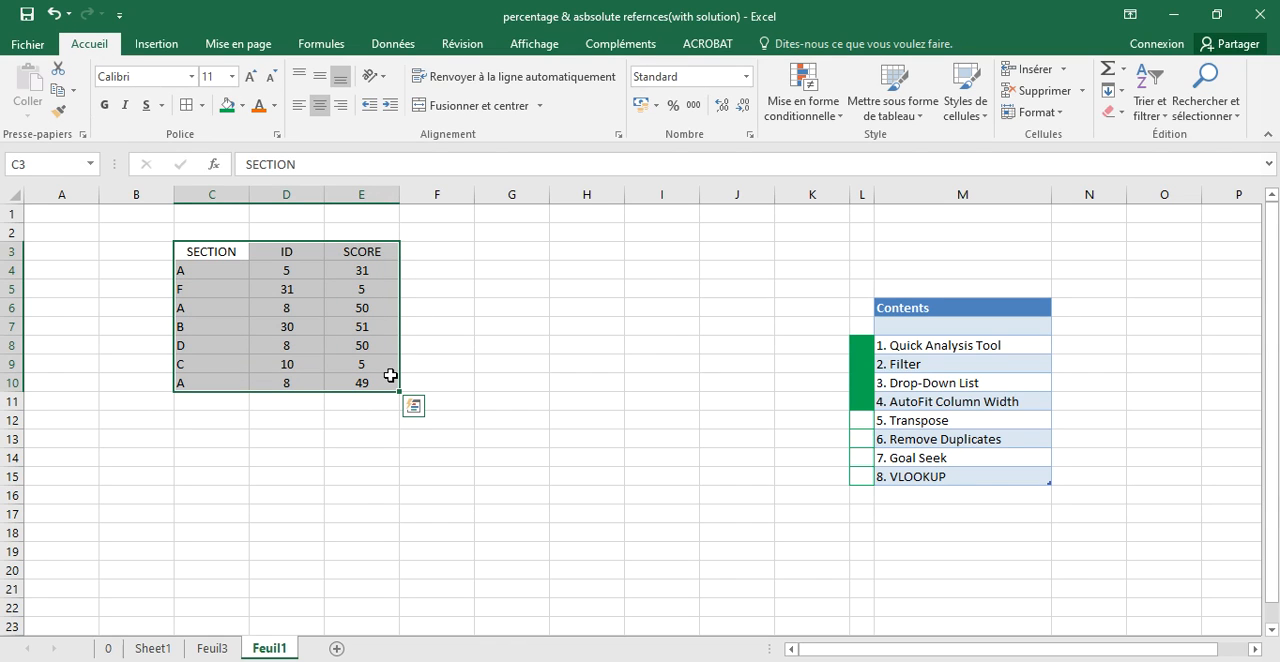
key(ctrl+c)
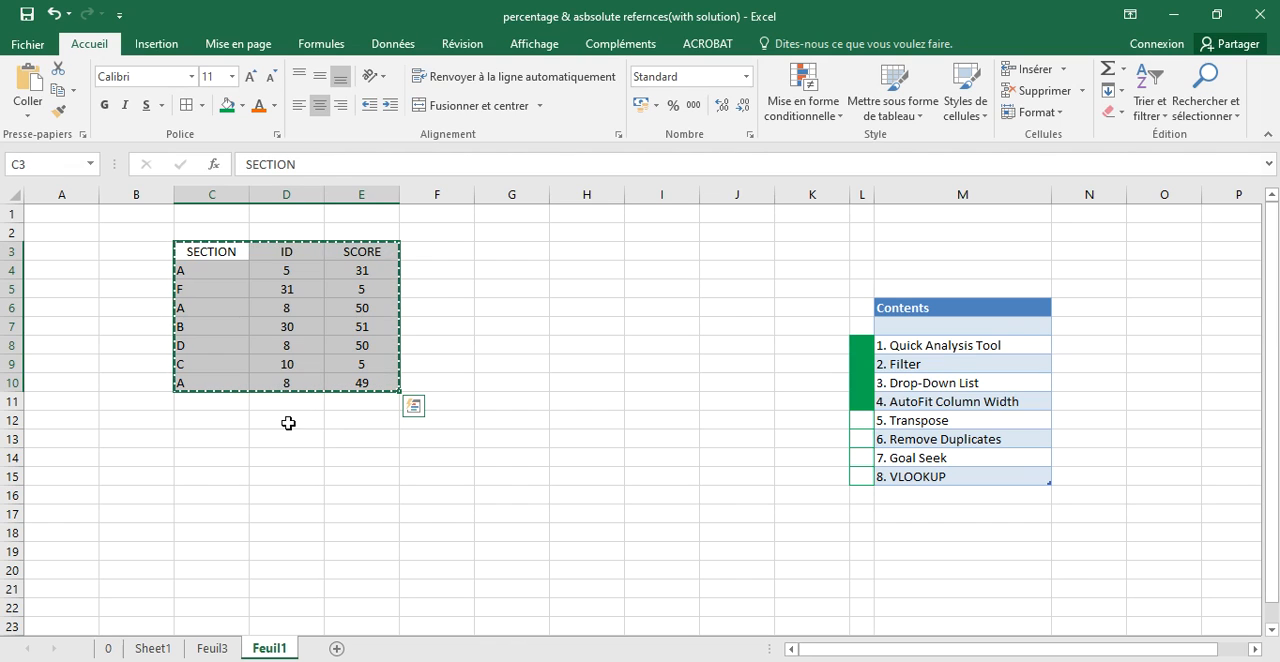
click(201, 444)
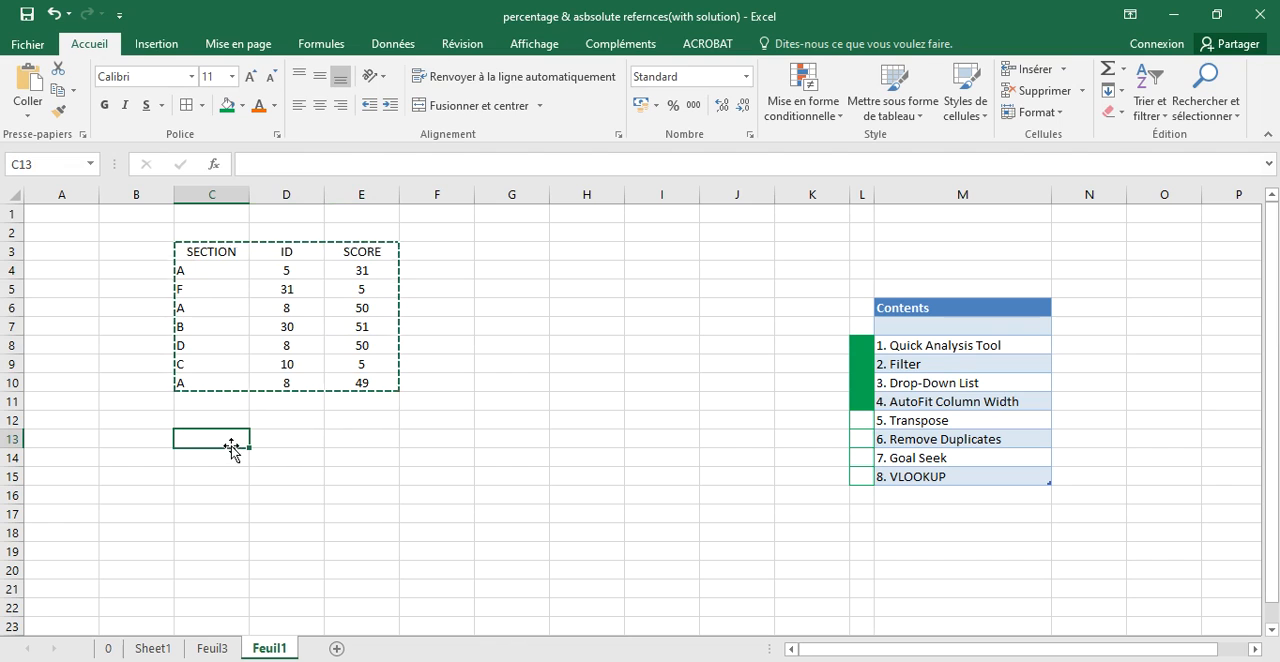
right_click(227, 437)
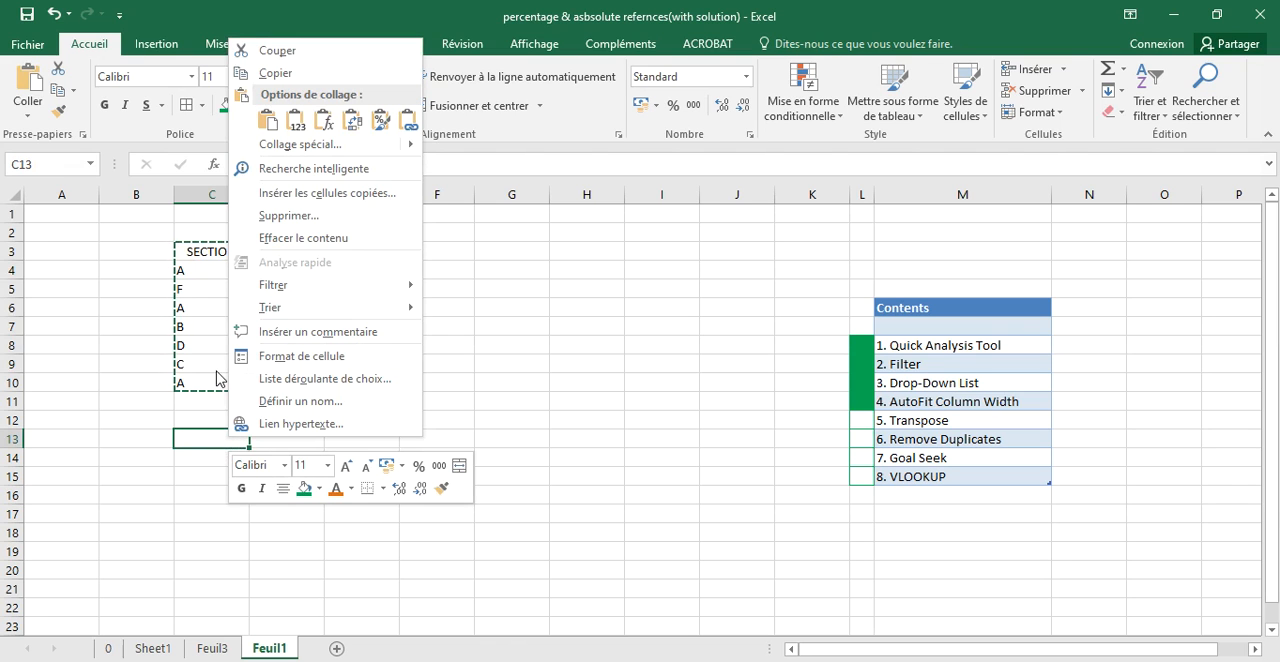
click(303, 153)
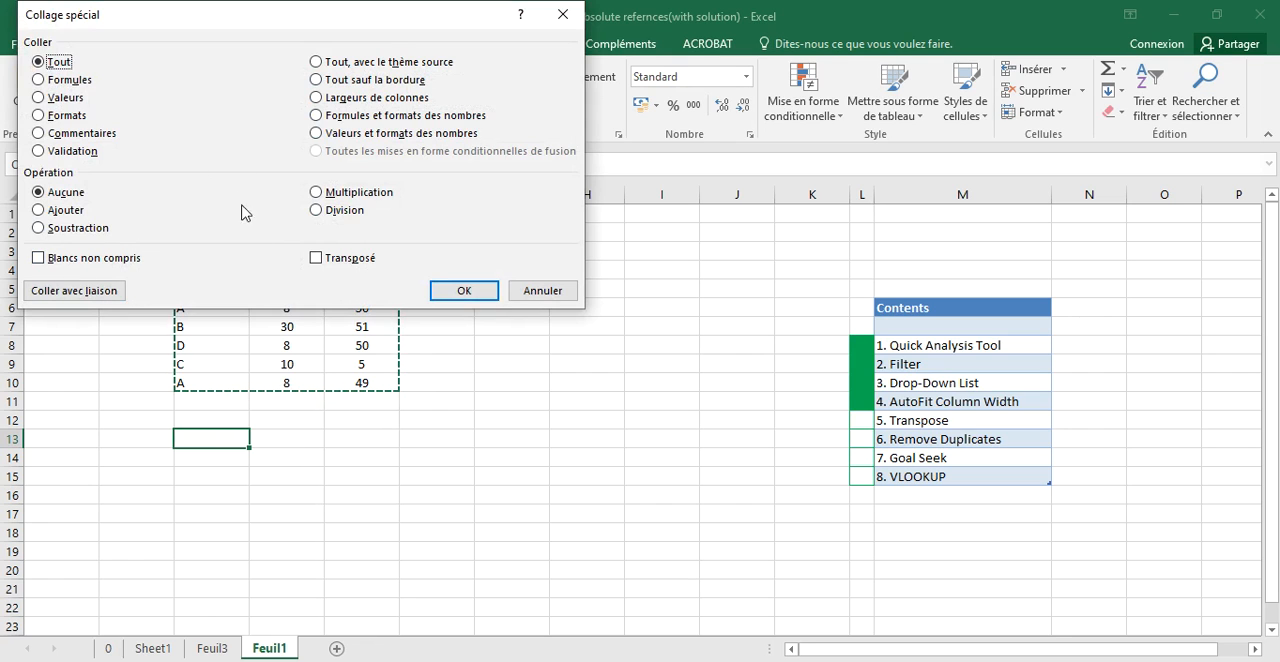
click(317, 260)
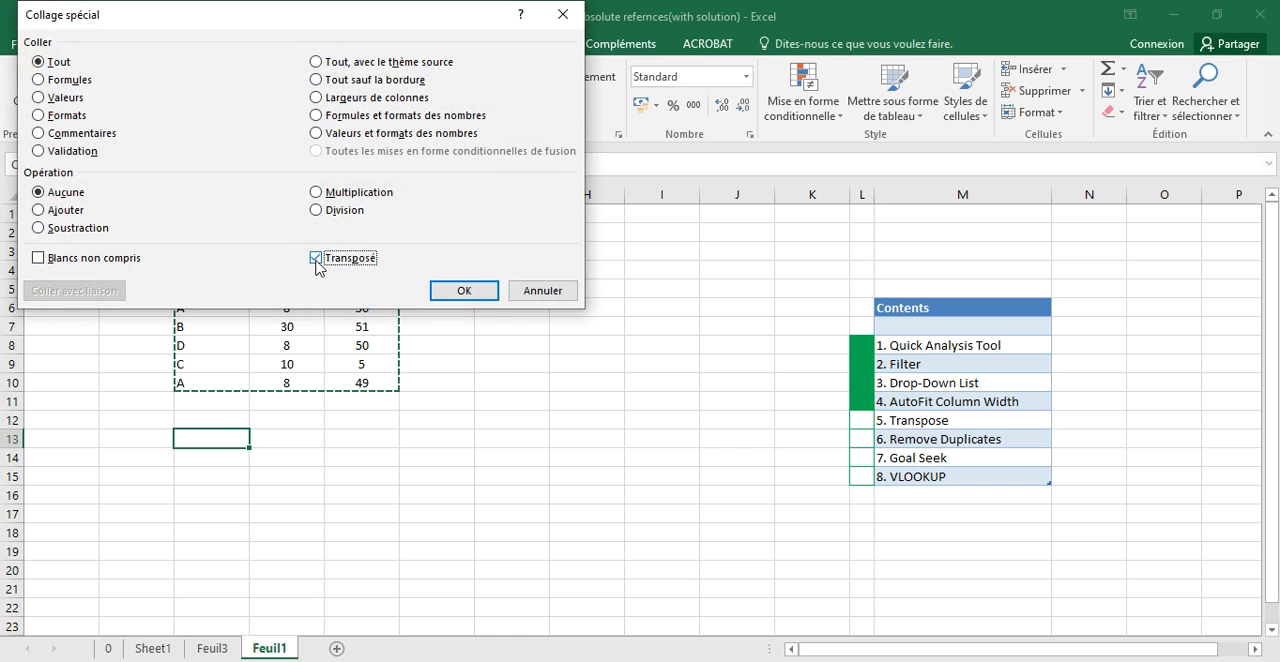
click(462, 291)
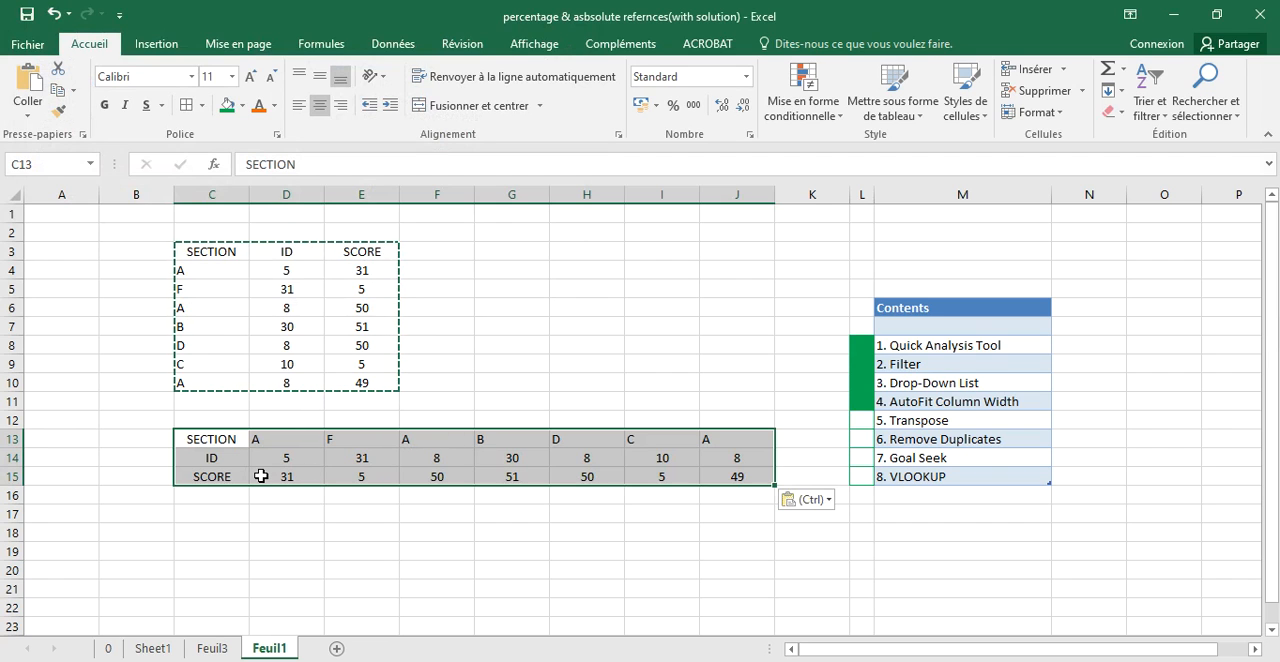
- Compare the original SECTION column C3:C10 with its transposed row C13:J13
click(214, 440)
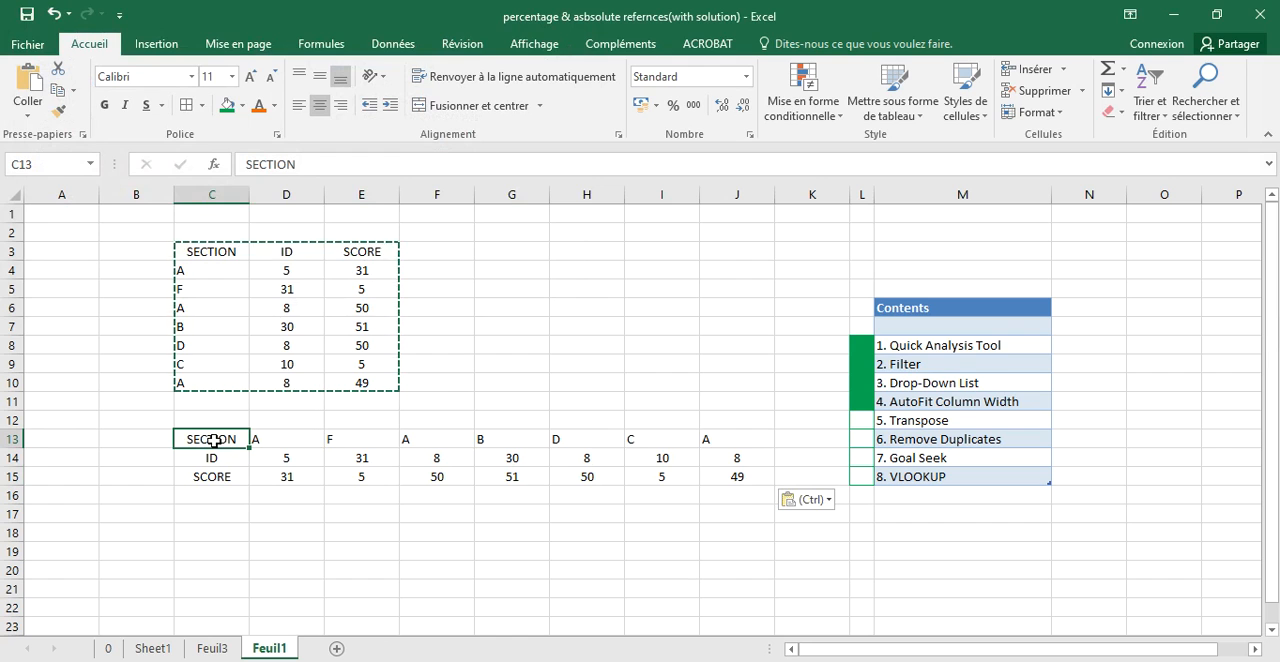
click(221, 251)
drag(221, 251, 226, 384)
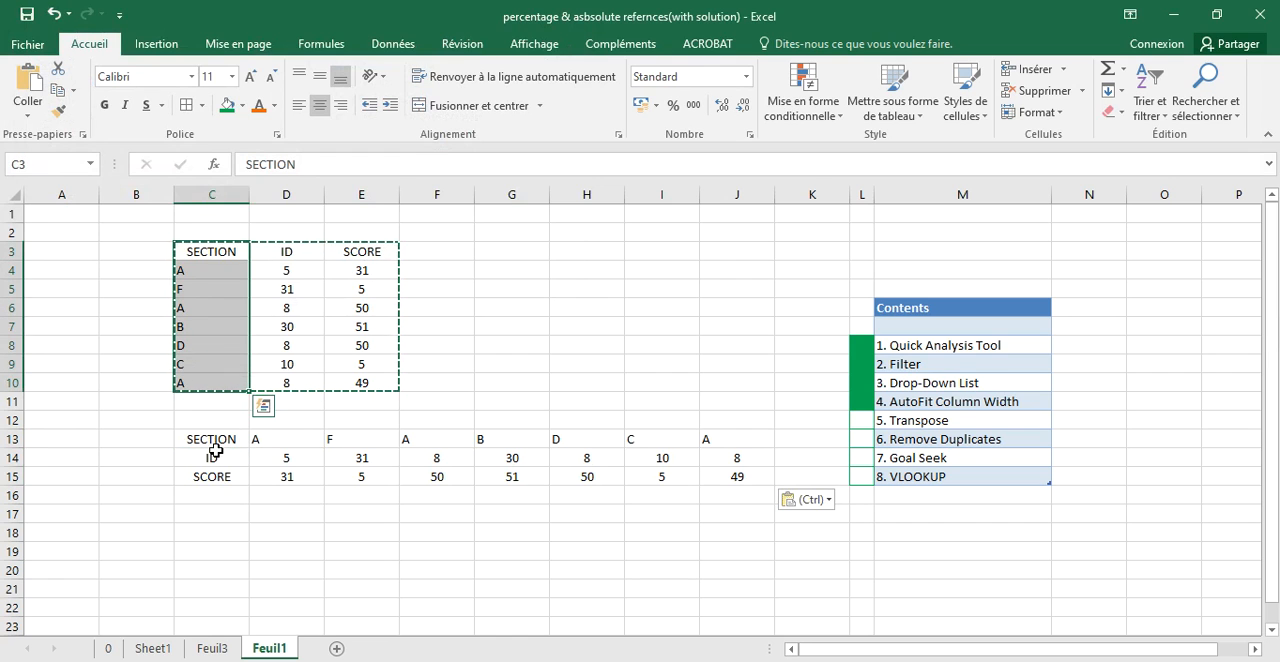
click(217, 441)
drag(217, 441, 713, 445)
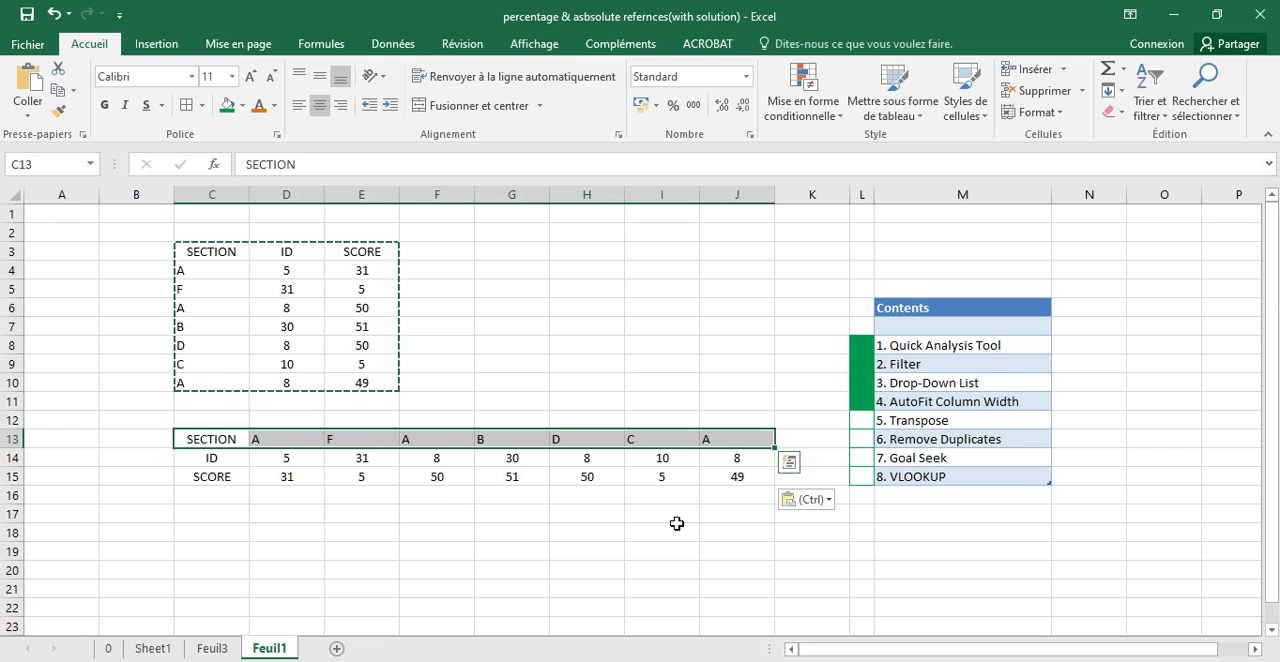
- Fill cell L12, beside the Transpose entry in the contents list, with green, and open sheet 0
click(860, 420)
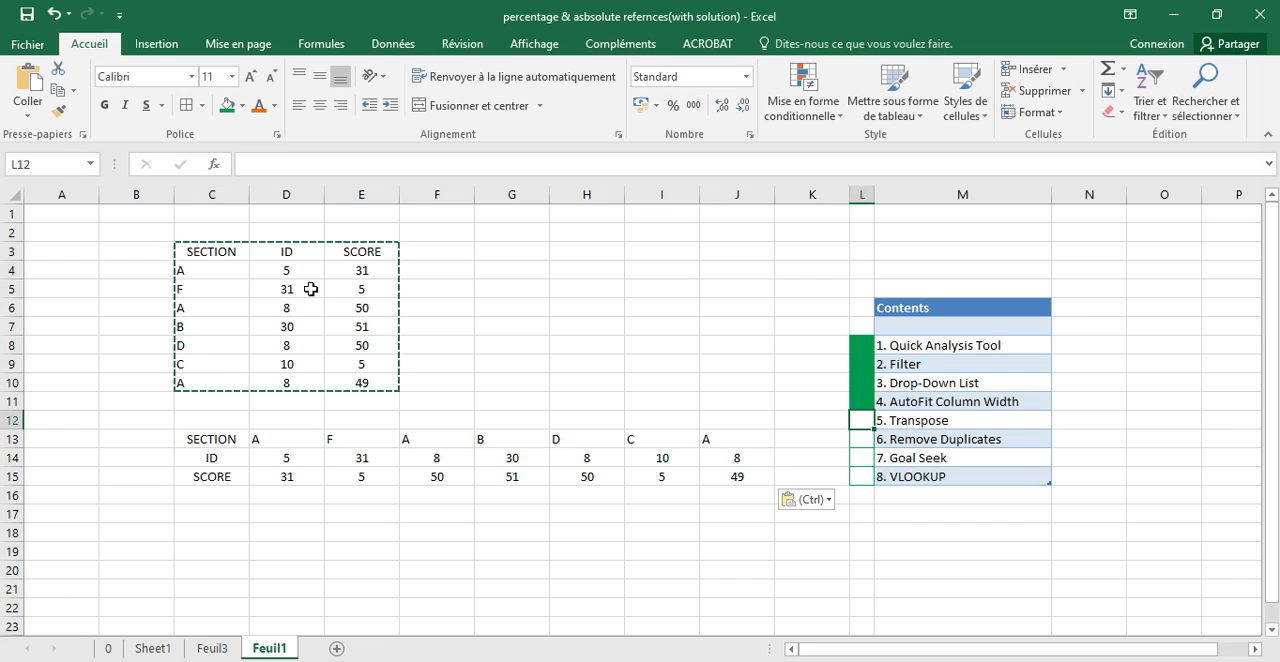
click(227, 105)
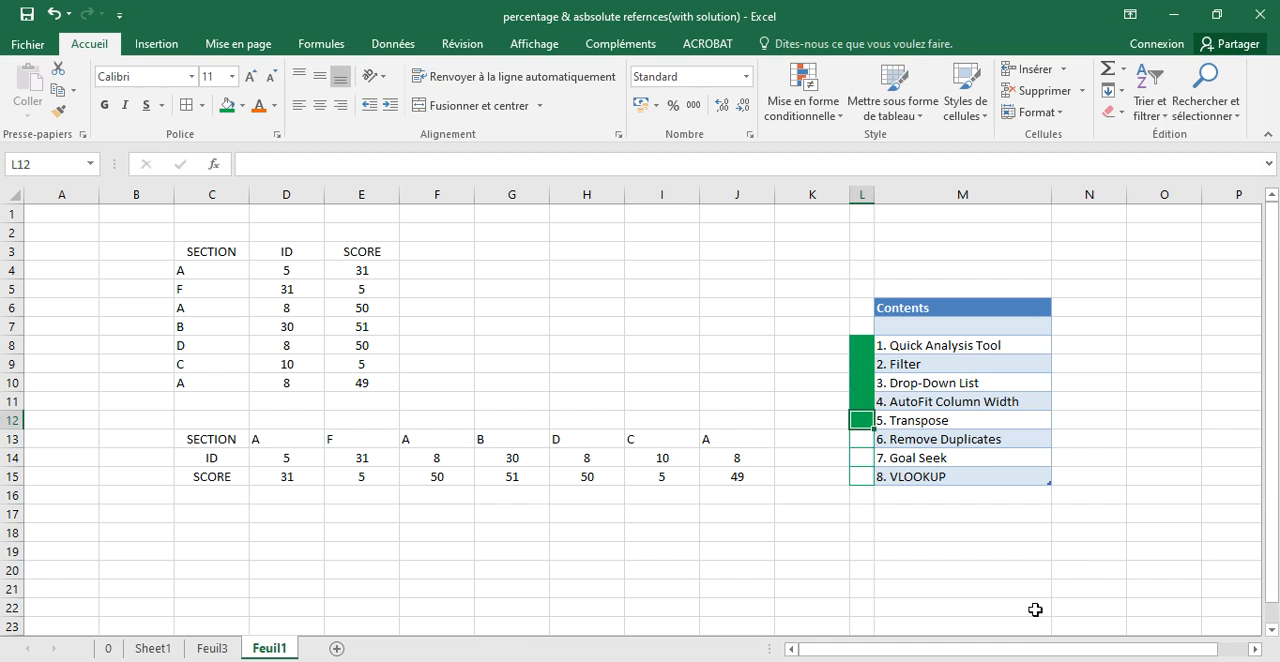
click(108, 649)
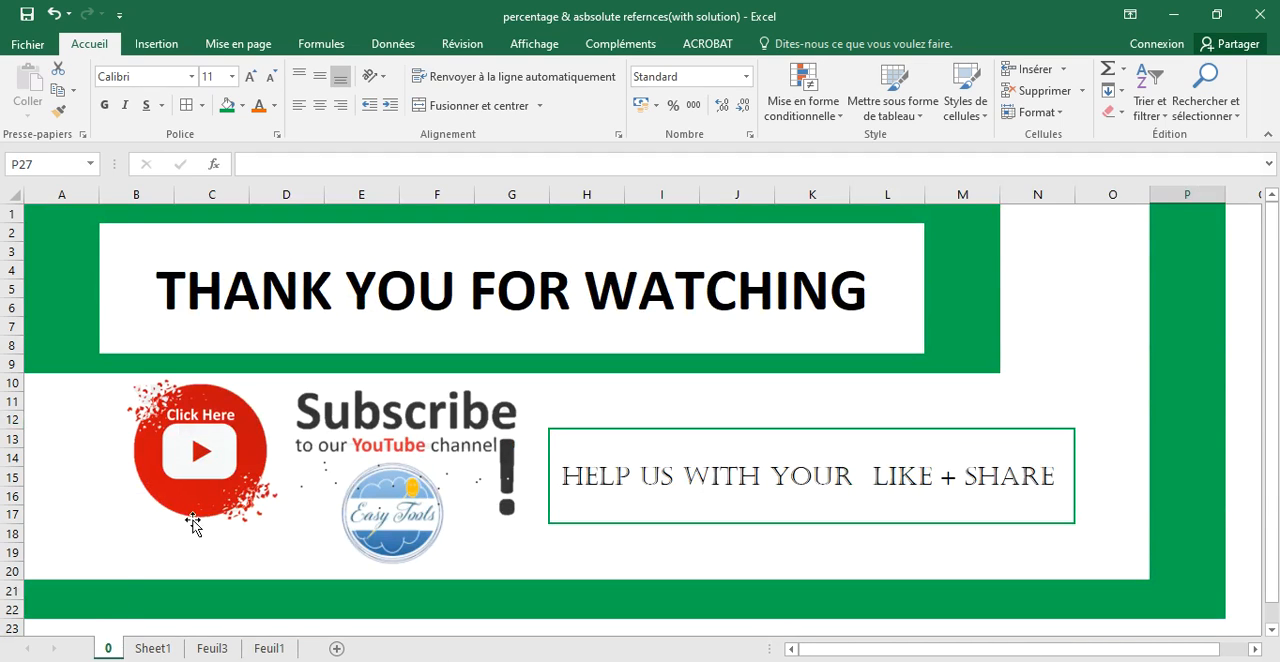